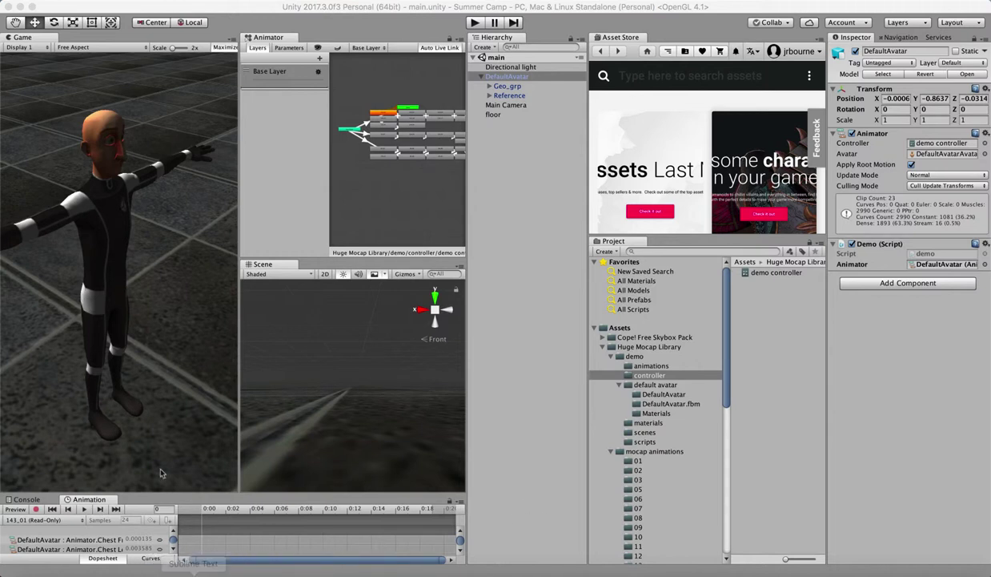
Step: Bring the Huge FBX Mocap Library part 1 Asset Store page forward in Chrome, then minimize it
key(super+Tab)
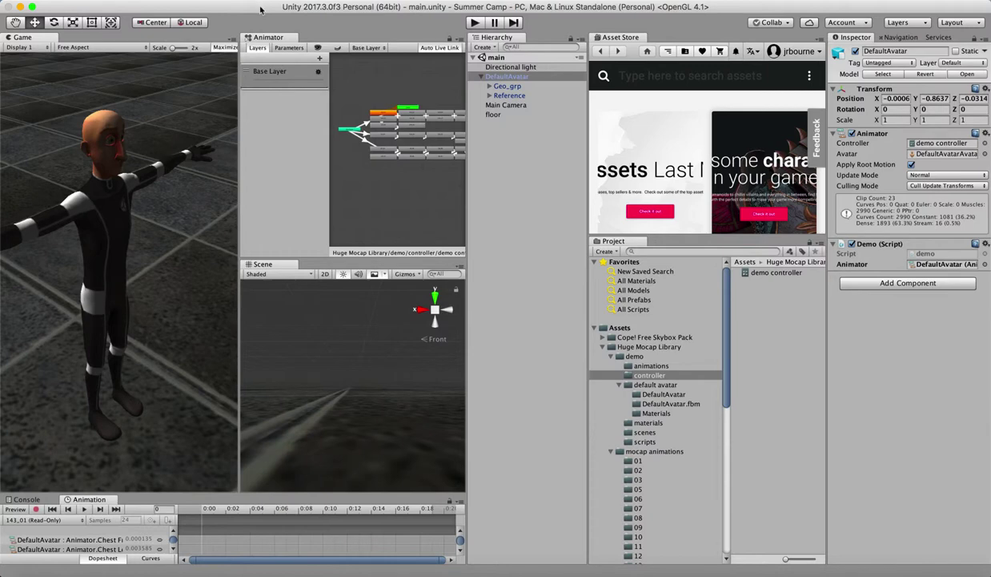
drag(261, 10, 303, 309)
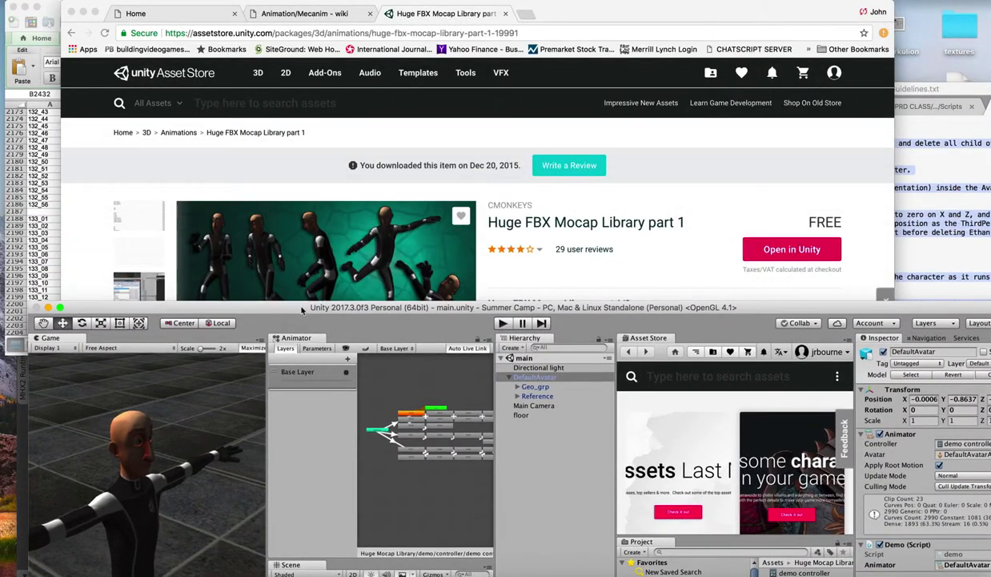
click(355, 143)
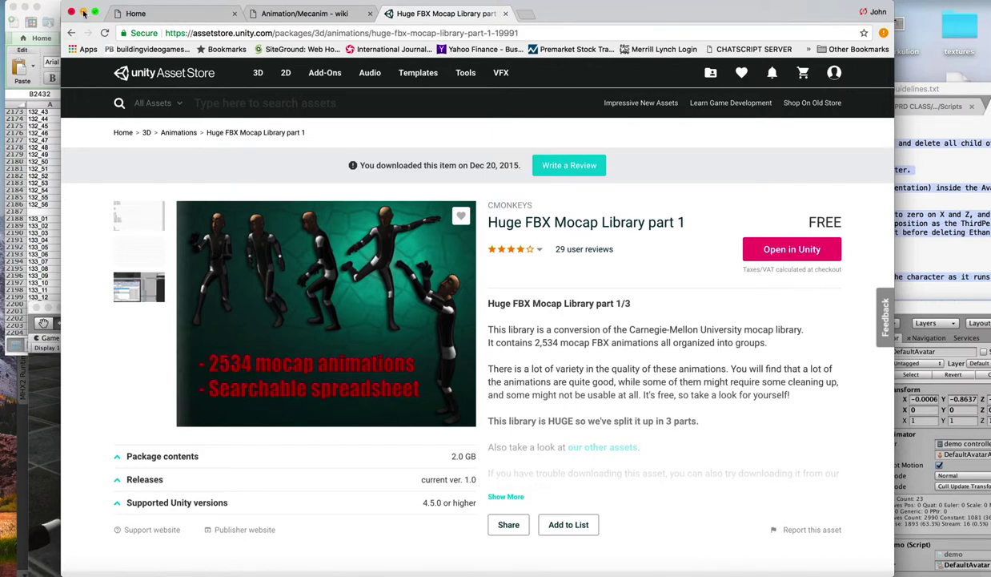
click(83, 14)
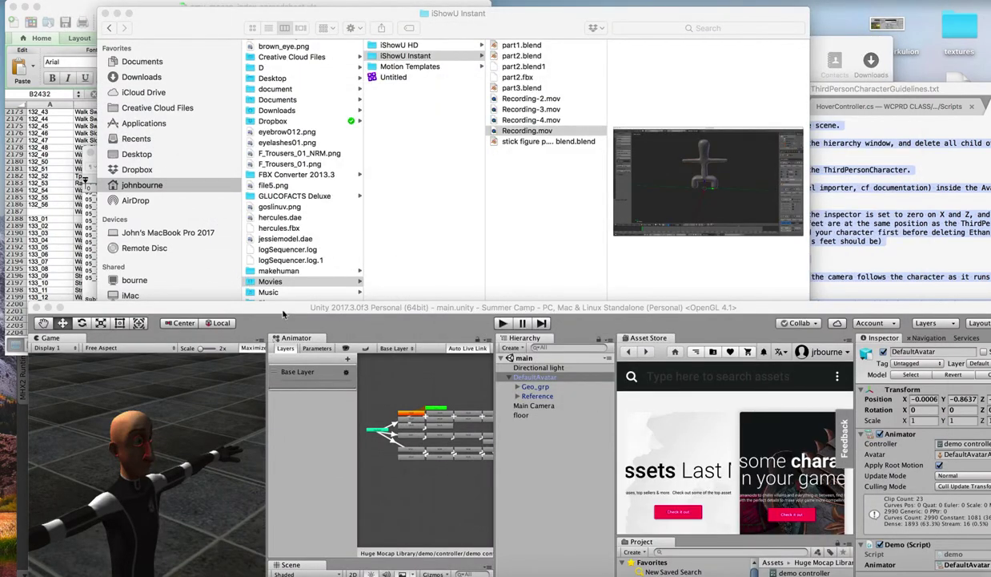
Step: Move the Unity editor back to the top of the screen over the Finder window
drag(285, 311, 267, 15)
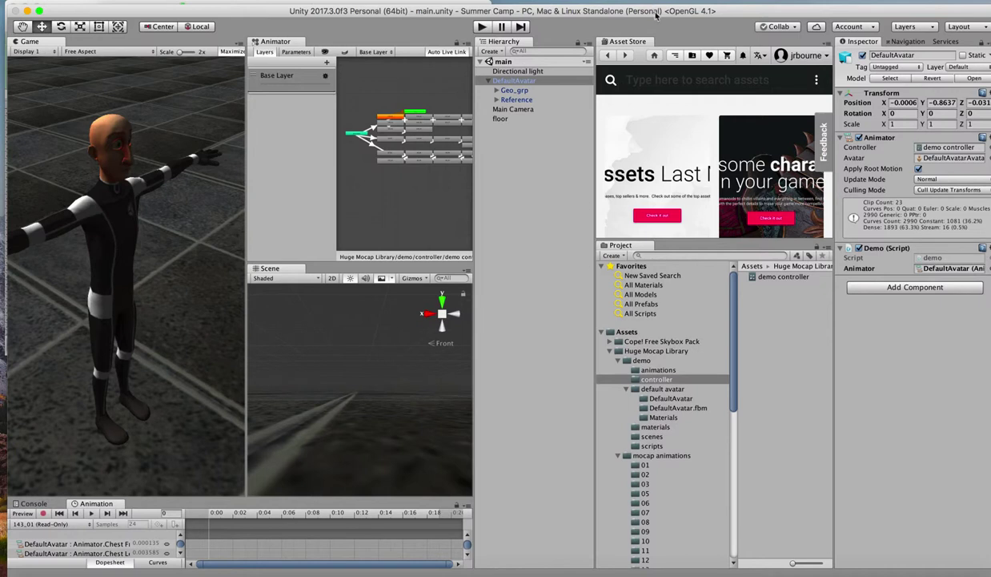
Step: Open Huge Mocap Library > demo > scenes in the Project panel and start the demo scene
drag(655, 12, 651, 3)
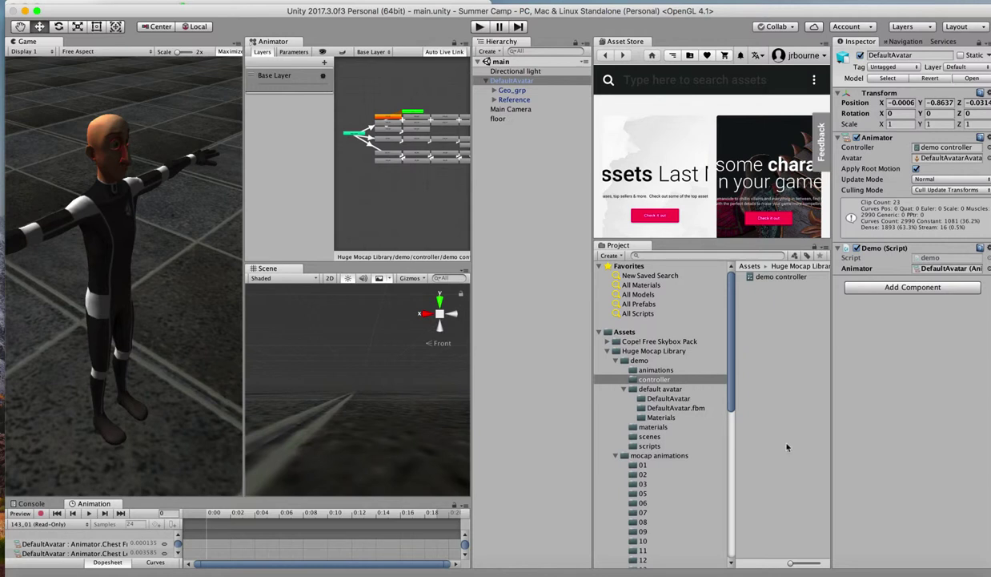
click(659, 356)
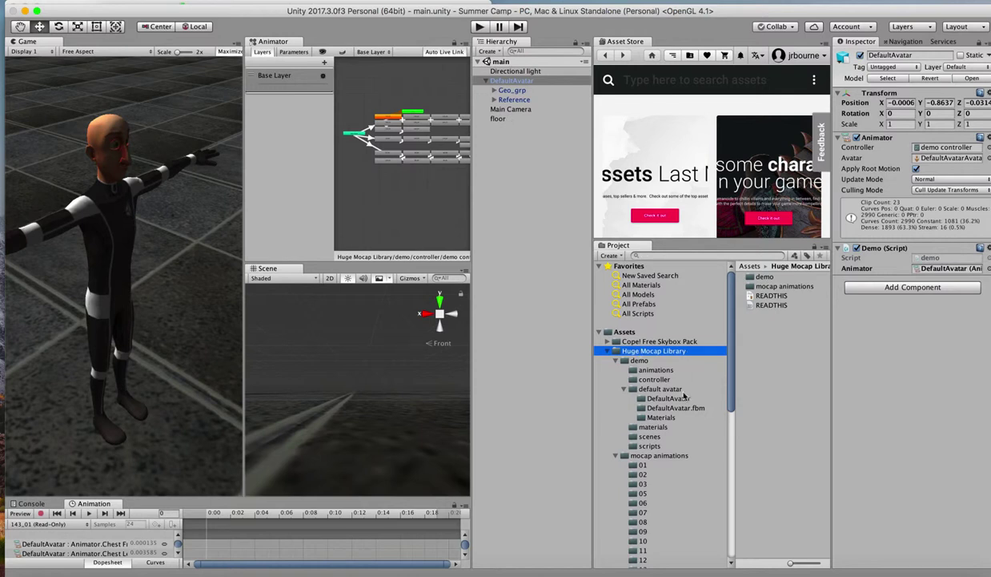
click(639, 362)
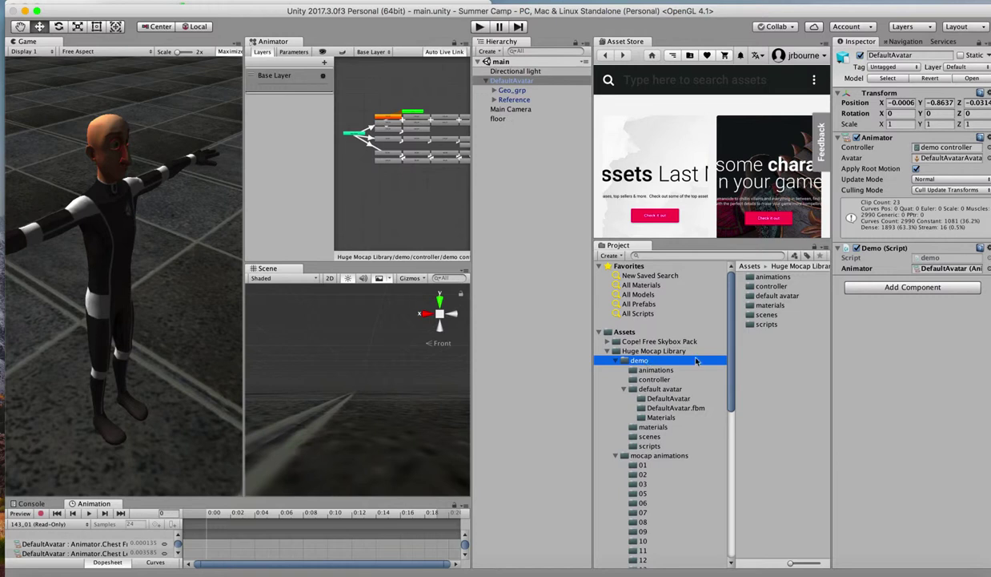
click(763, 315)
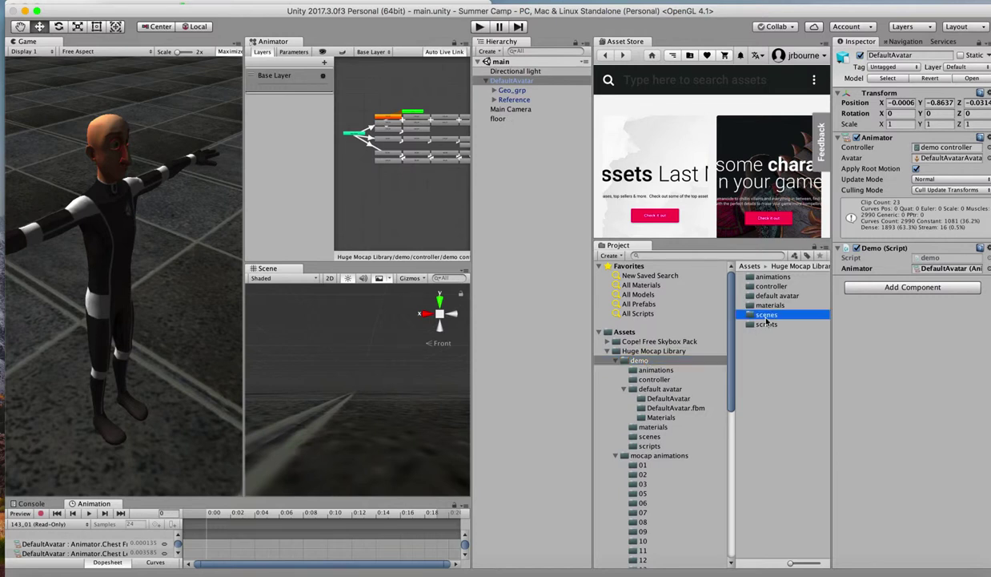
double_click(767, 317)
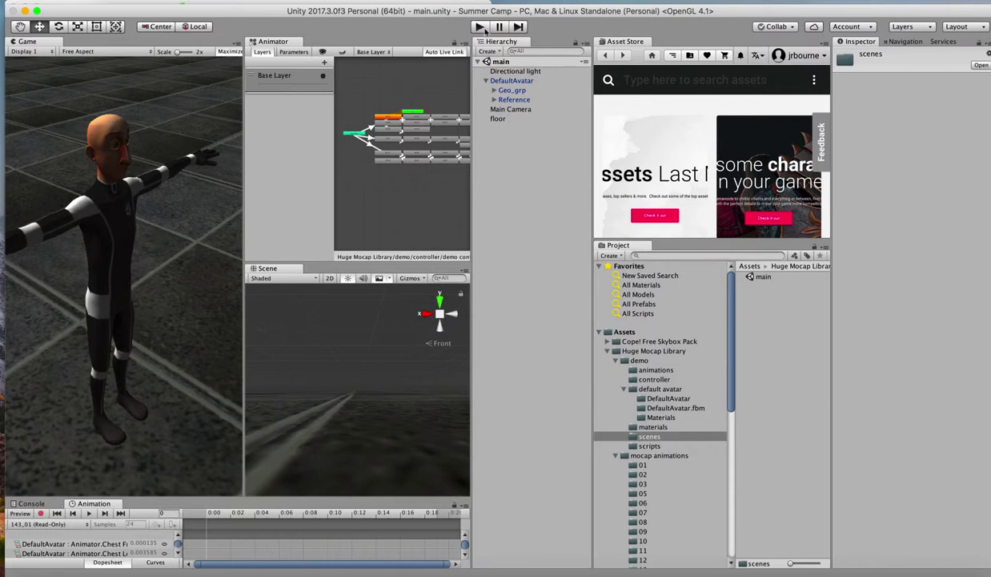
click(480, 28)
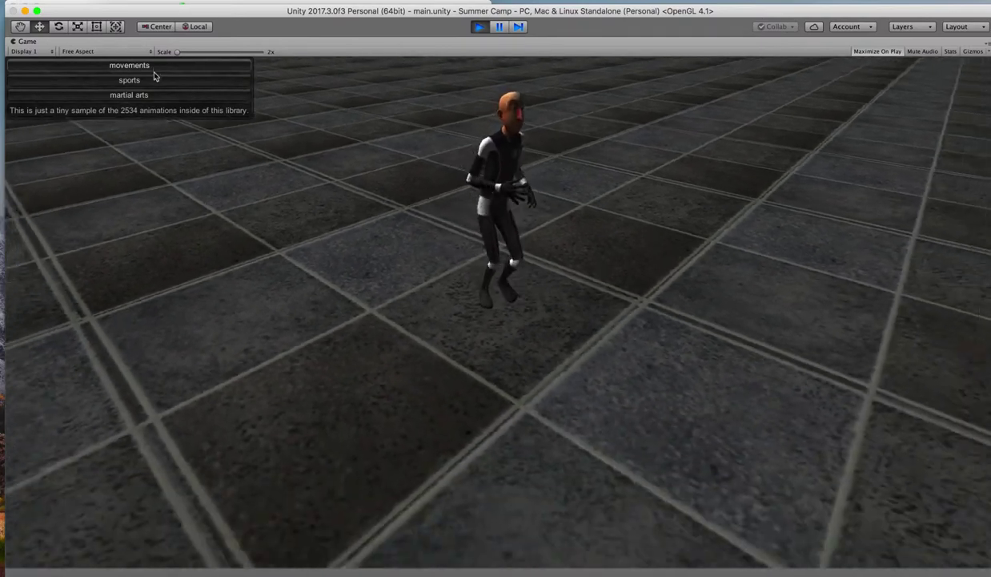
Step: Play the sports and martial arts clips on the demo avatar, ending with a handstand cartwheel
click(155, 81)
click(166, 96)
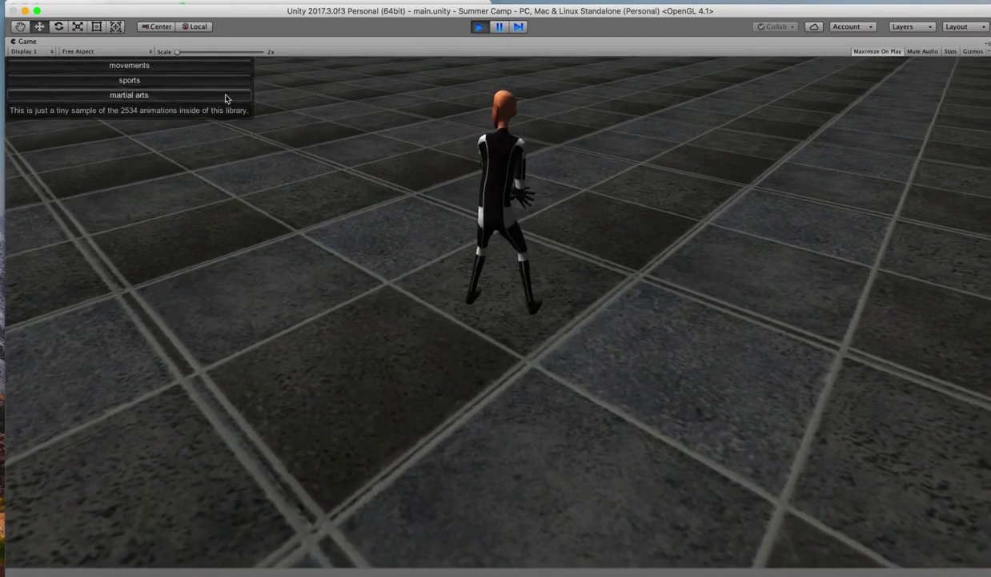
click(226, 97)
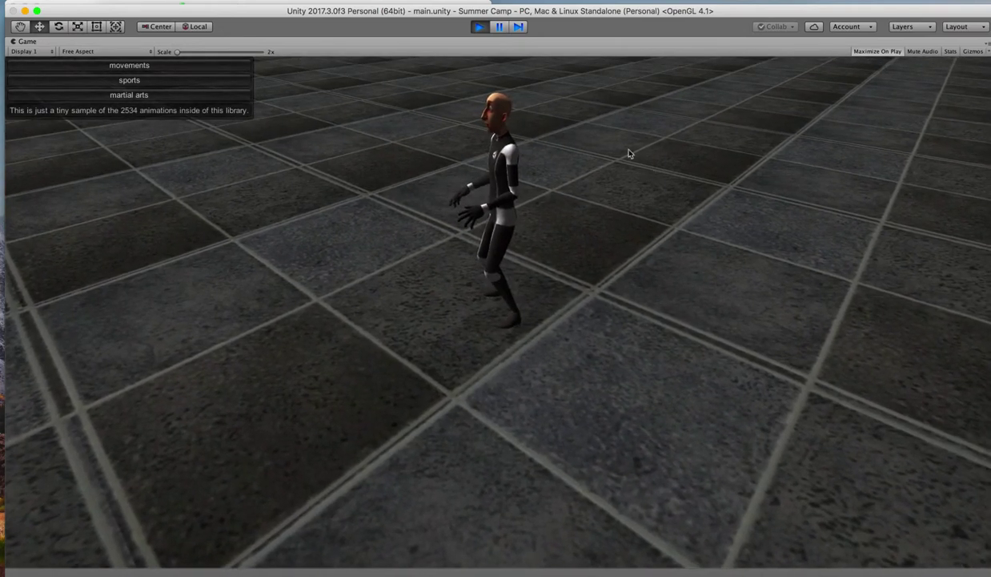
Step: Stop Play mode to return to the full editor with the avatar in T-pose
click(479, 27)
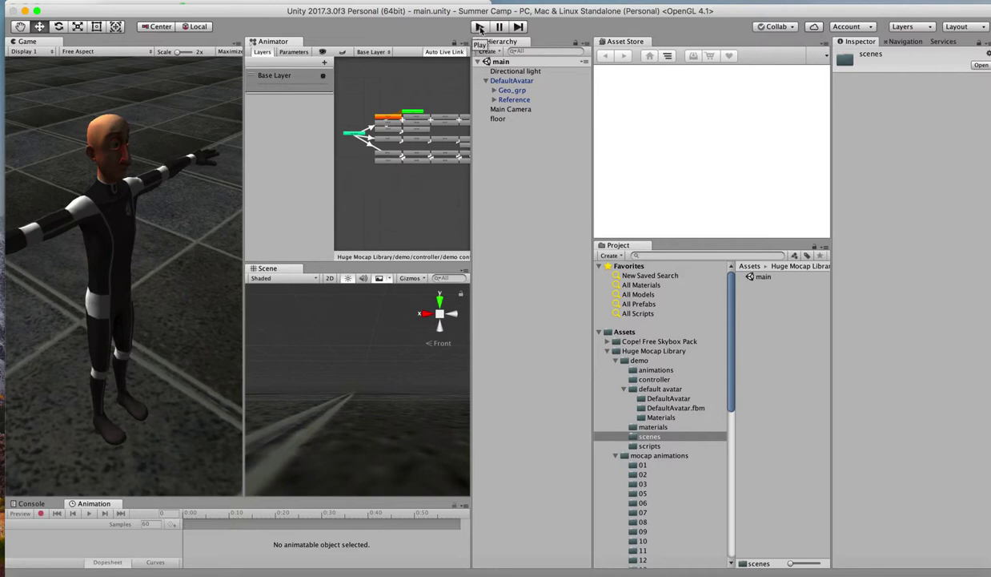
Step: Run the demo again and show the Animator graph's Base Layer in the Inspector
click(480, 27)
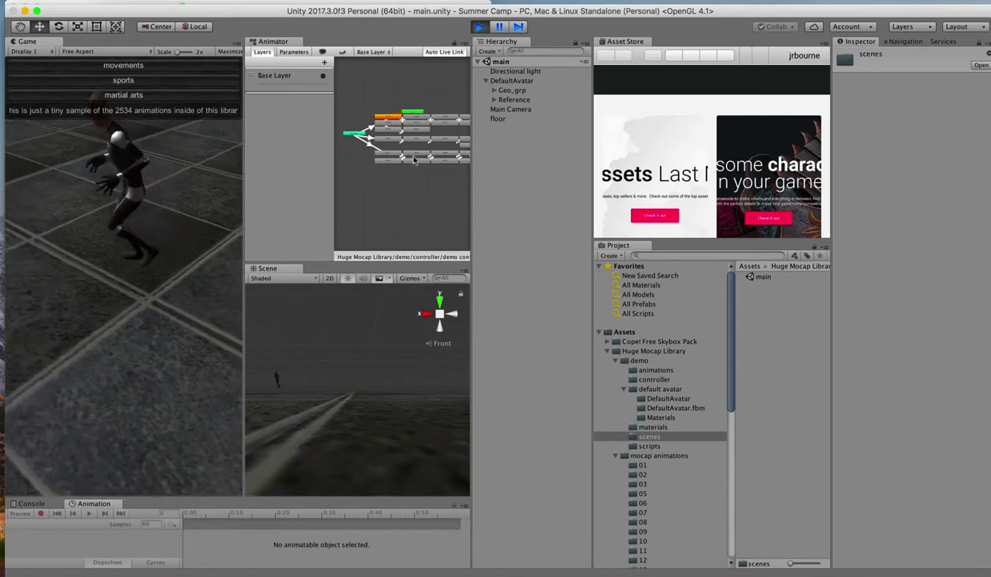
click(417, 189)
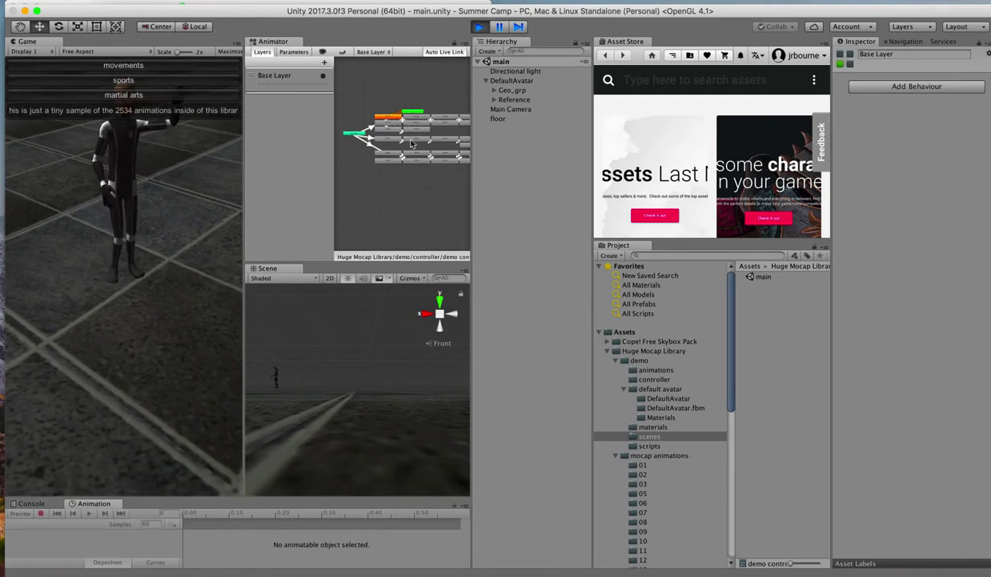
scroll(411, 144, up, 10)
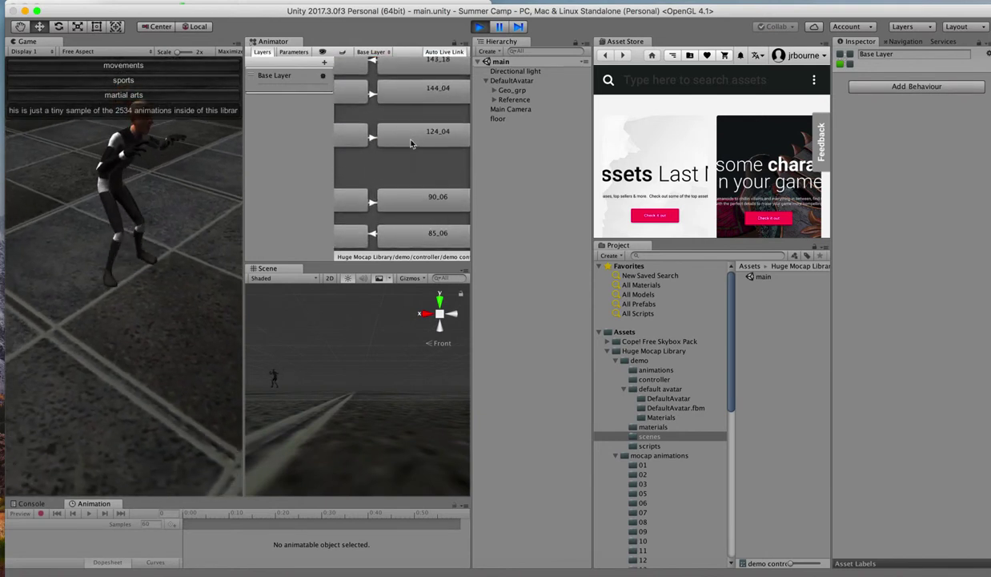
Step: Zoom over clip states like 144_04 and 124_04 in the Animator graph, then stop Play mode
scroll(411, 144, down, 3)
scroll(410, 144, up, 6)
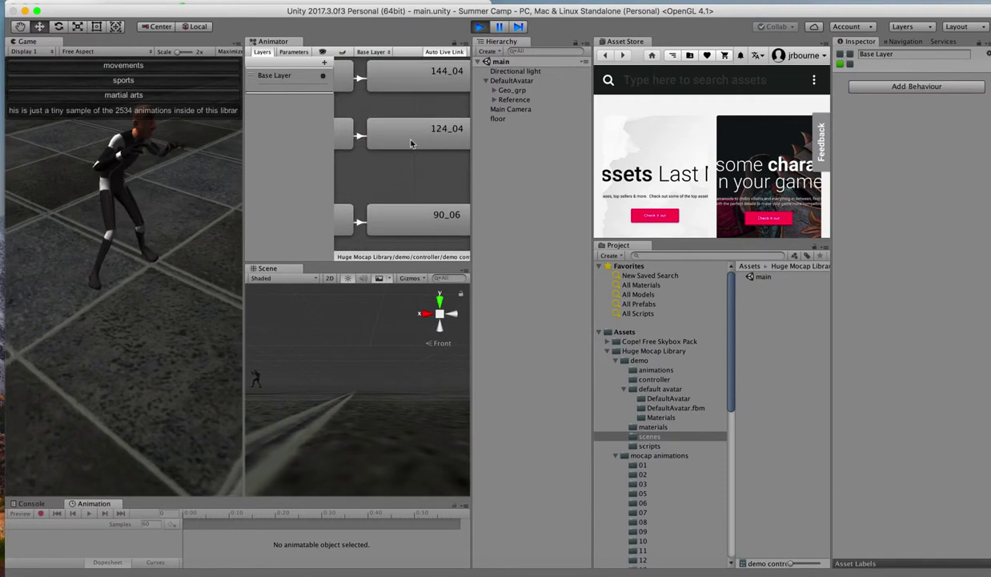
scroll(411, 143, down, 2)
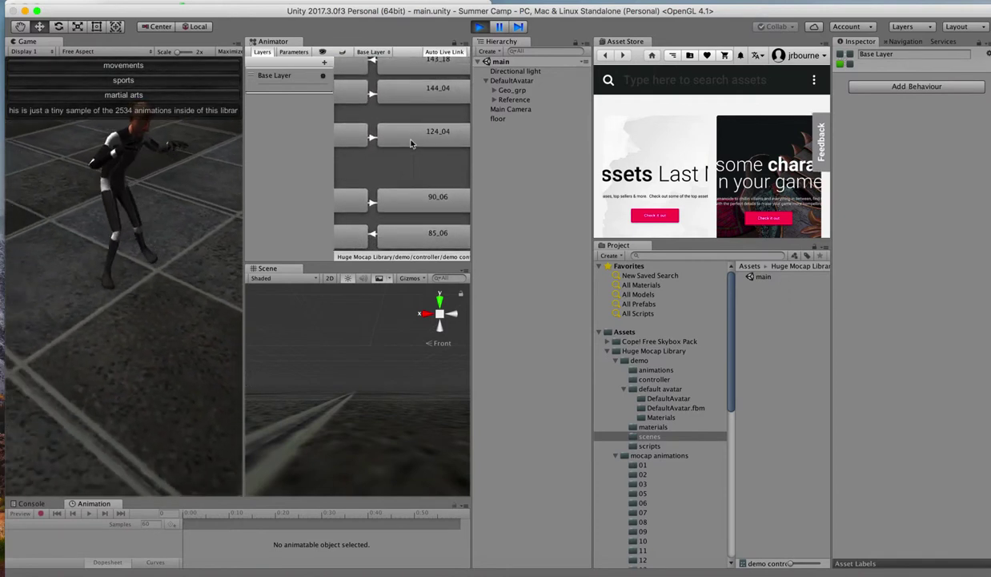
scroll(410, 143, down, 5)
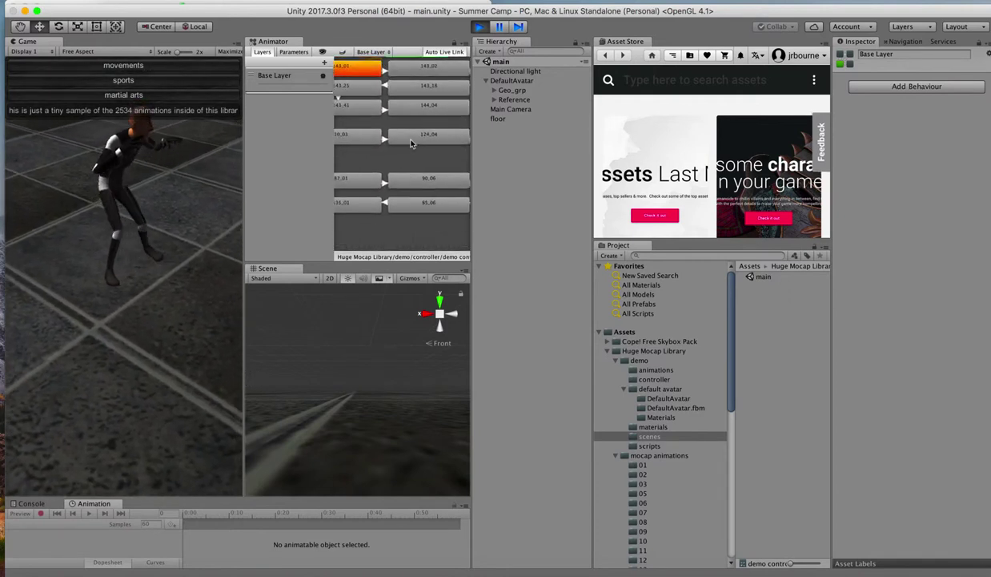
scroll(411, 140, down, 2)
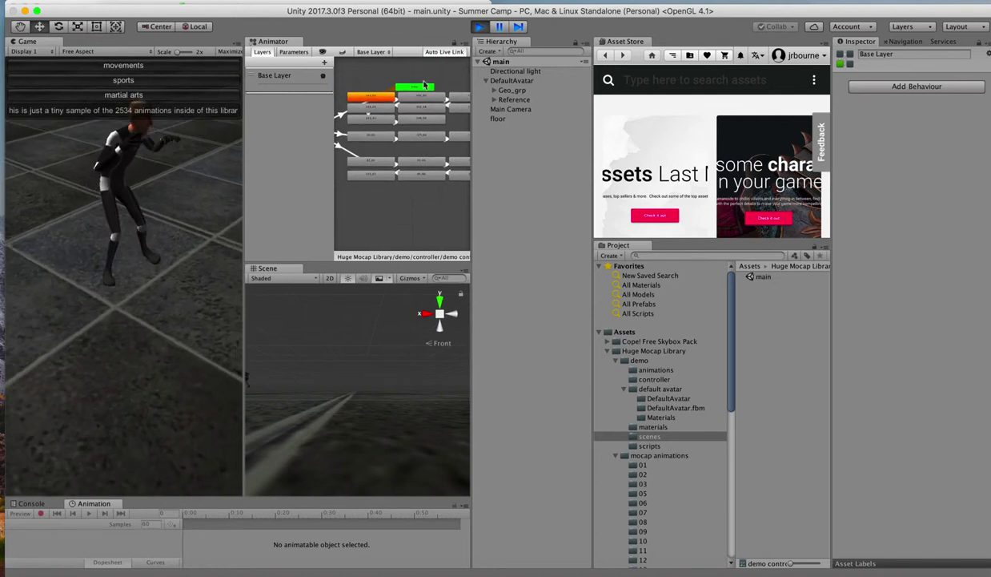
click(479, 26)
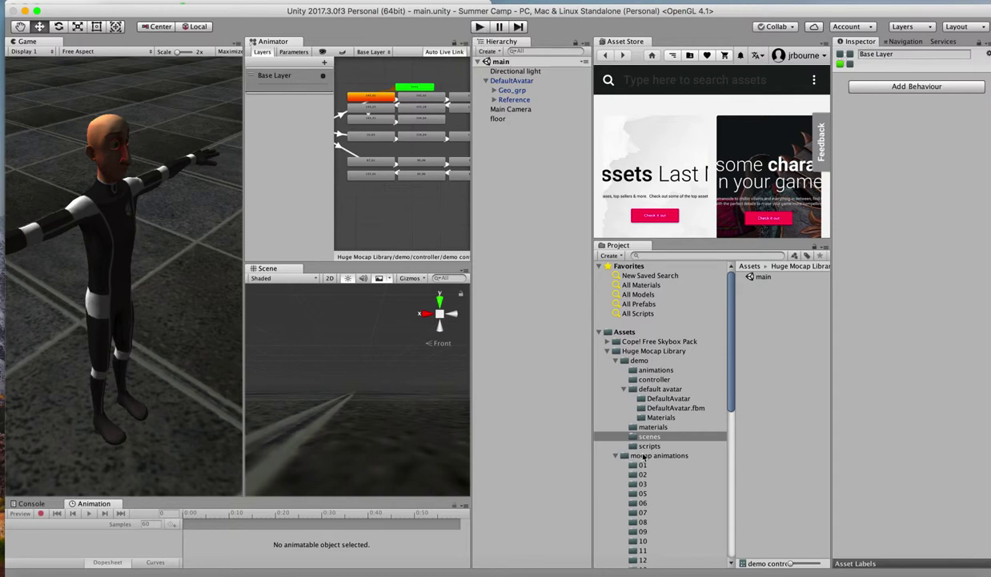
Step: Scroll the Project panel to mocap animations folder 01, showing files 01_01–01_14
scroll(643, 456, down, 15)
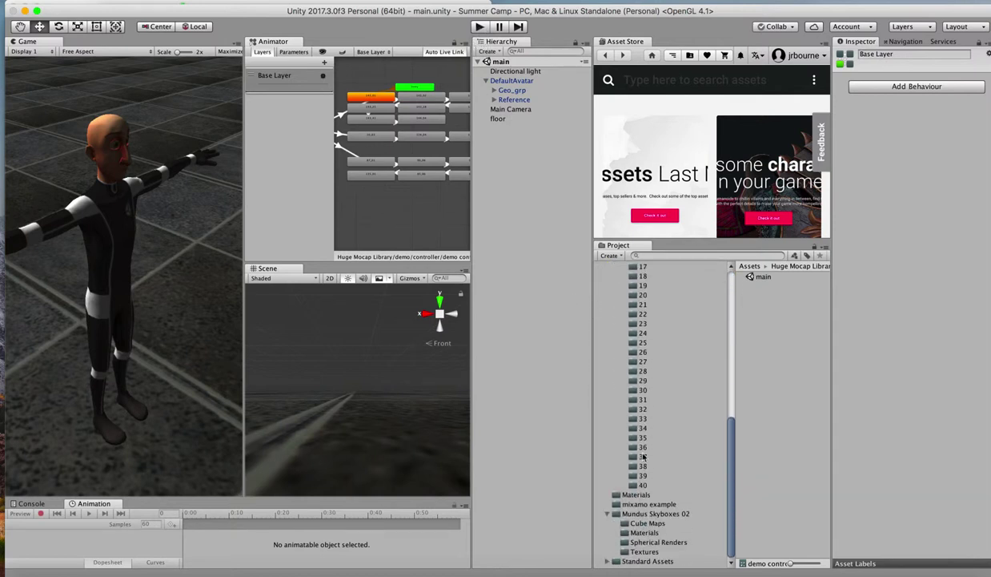
scroll(643, 456, up, 4)
scroll(643, 455, up, 3)
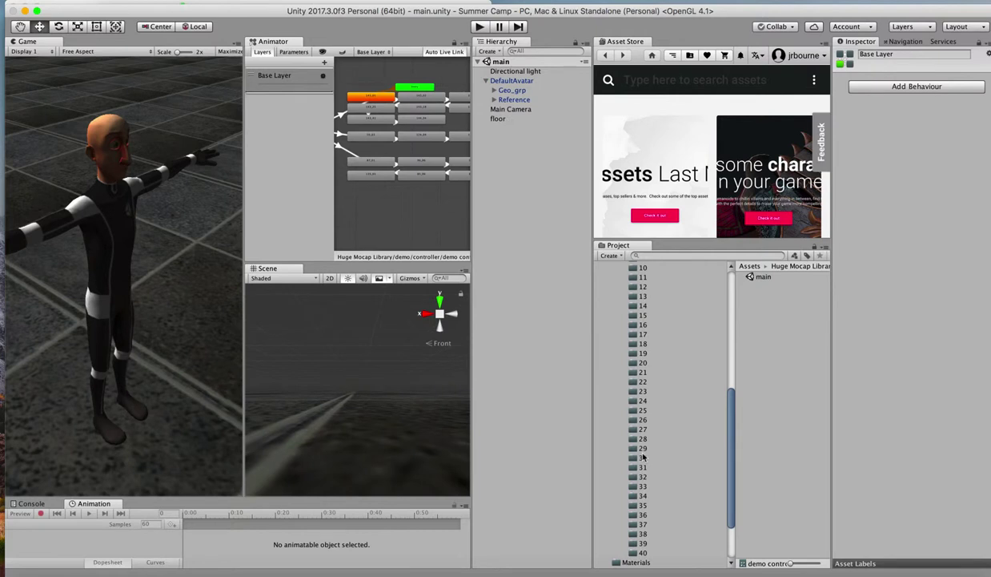
scroll(643, 455, up, 3)
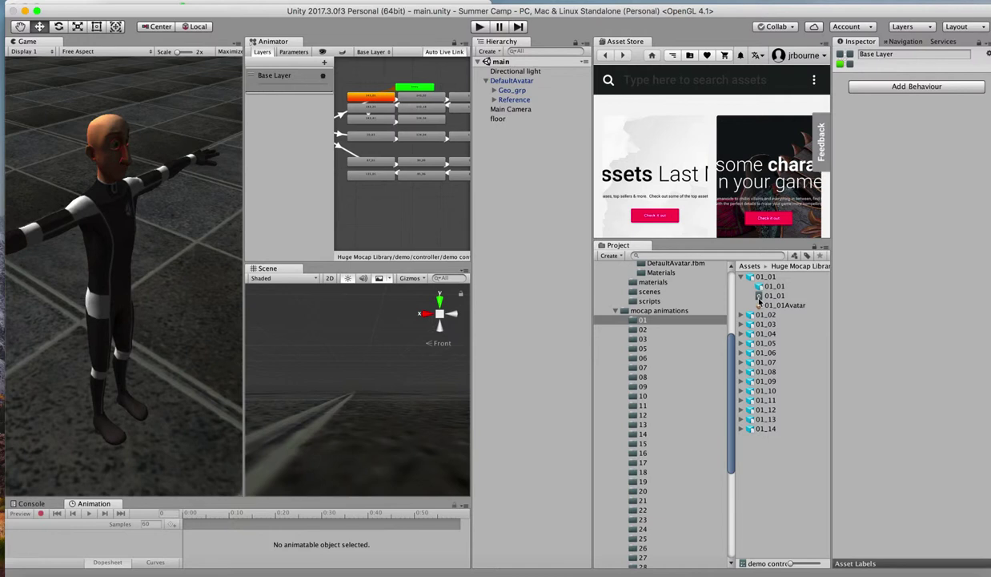
Step: Select the 01_01 clip, open its avatar preview, and play it until frame 500
click(769, 295)
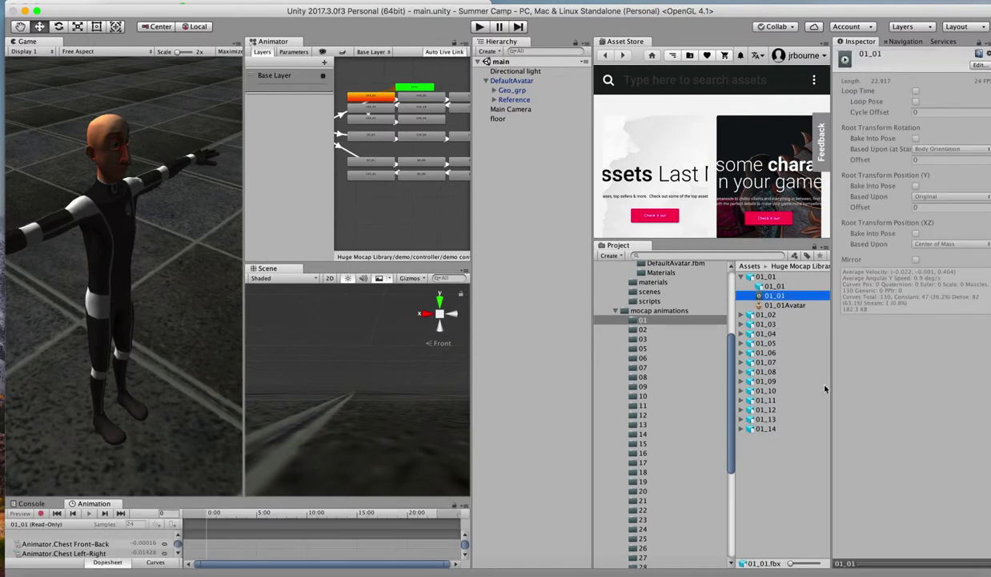
drag(878, 560, 869, 245)
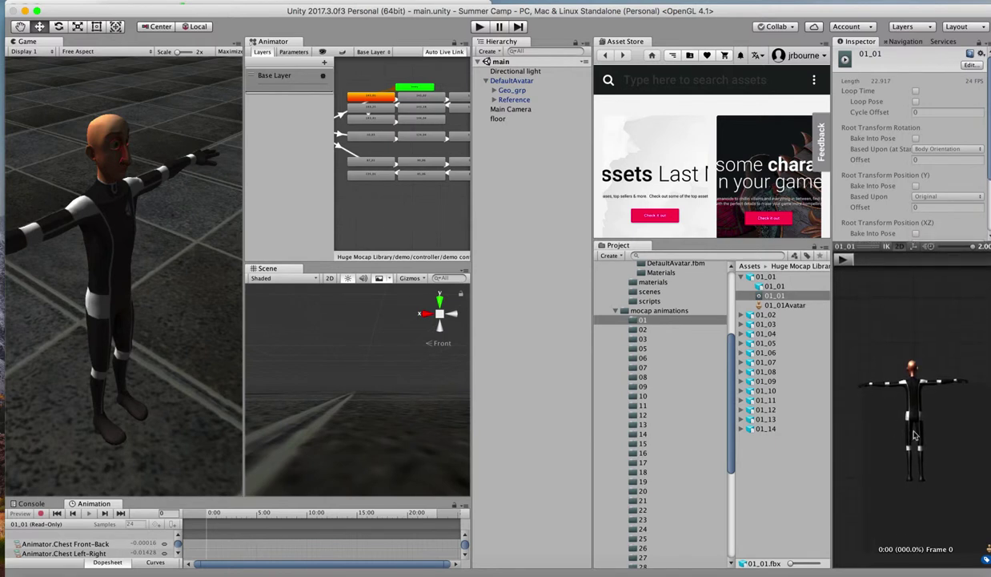
click(846, 260)
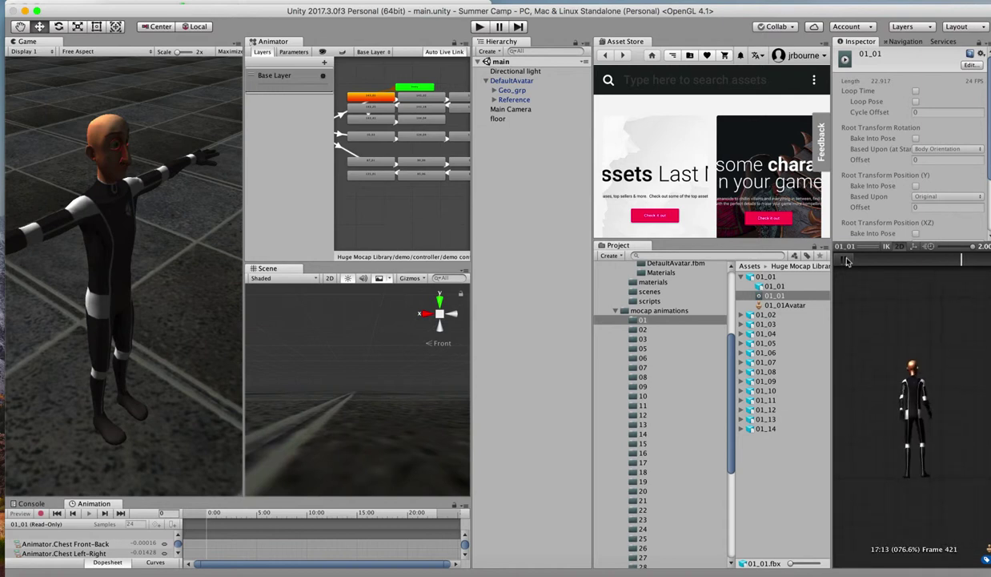
click(844, 258)
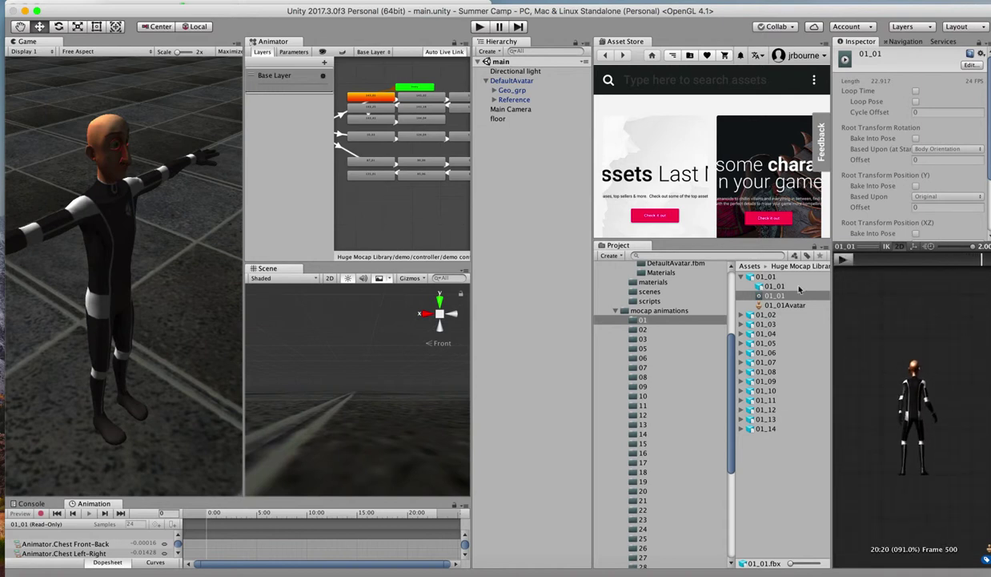
Step: Expand 01_14 and preview its animation clip, pausing at frame 313
click(741, 429)
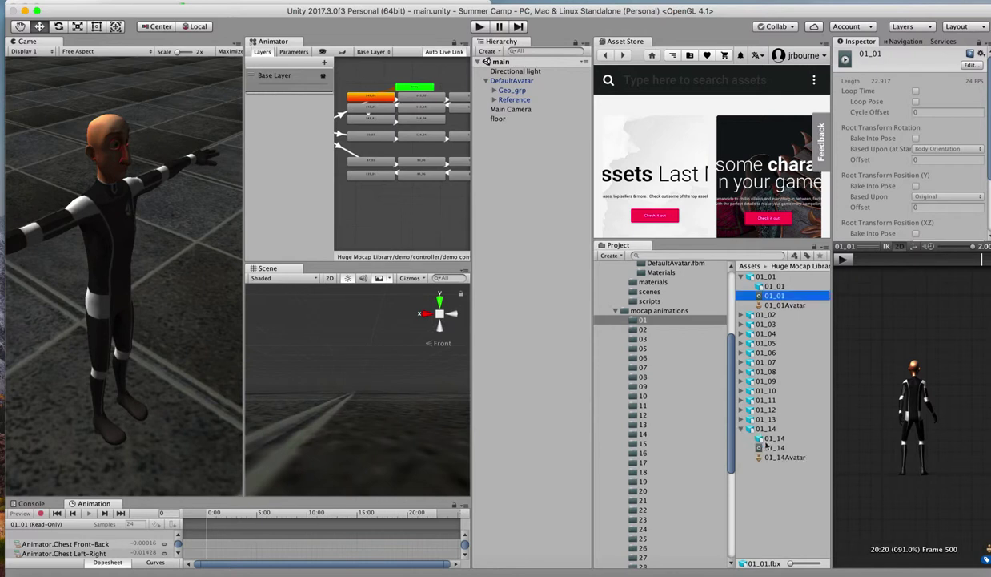
click(774, 448)
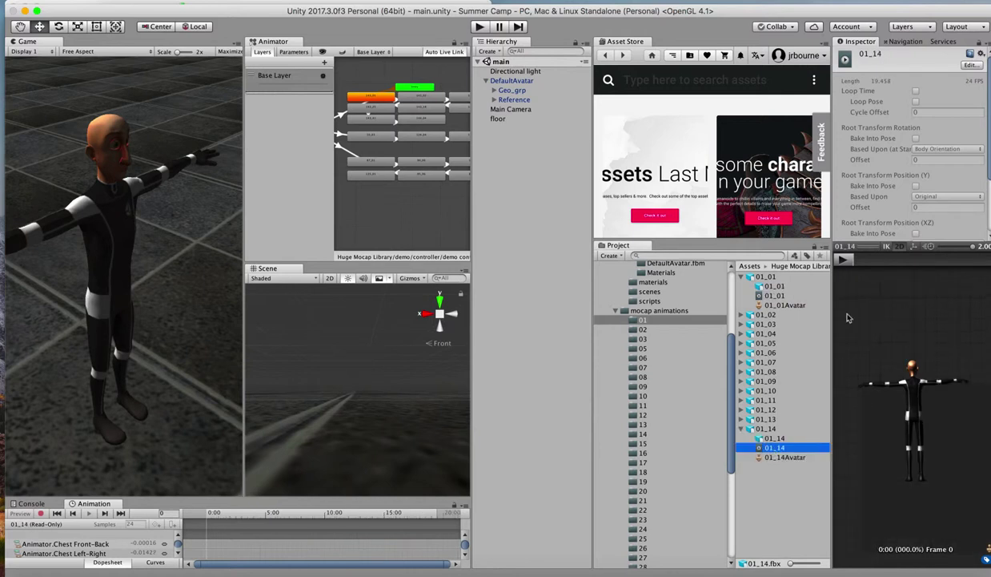
click(843, 260)
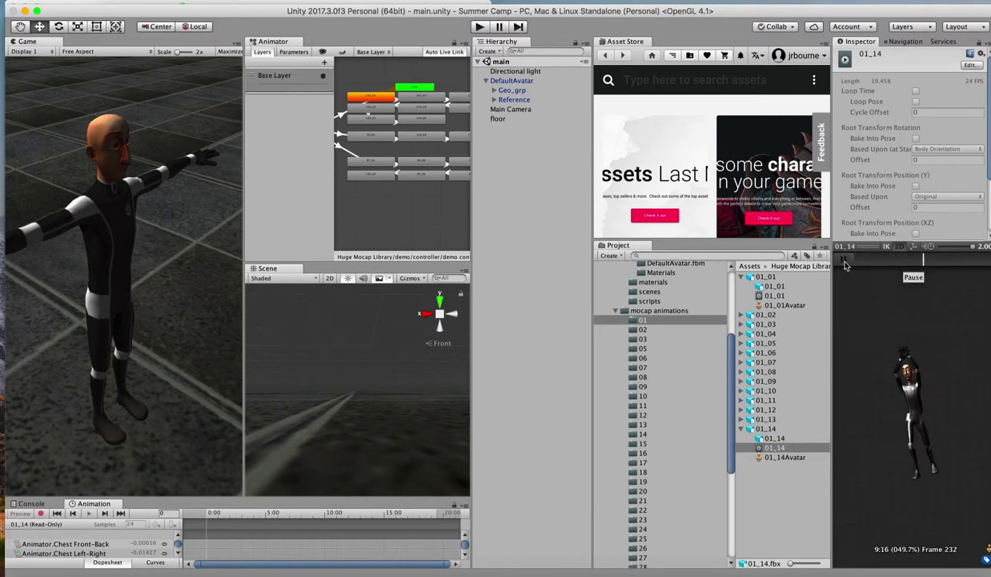
click(845, 263)
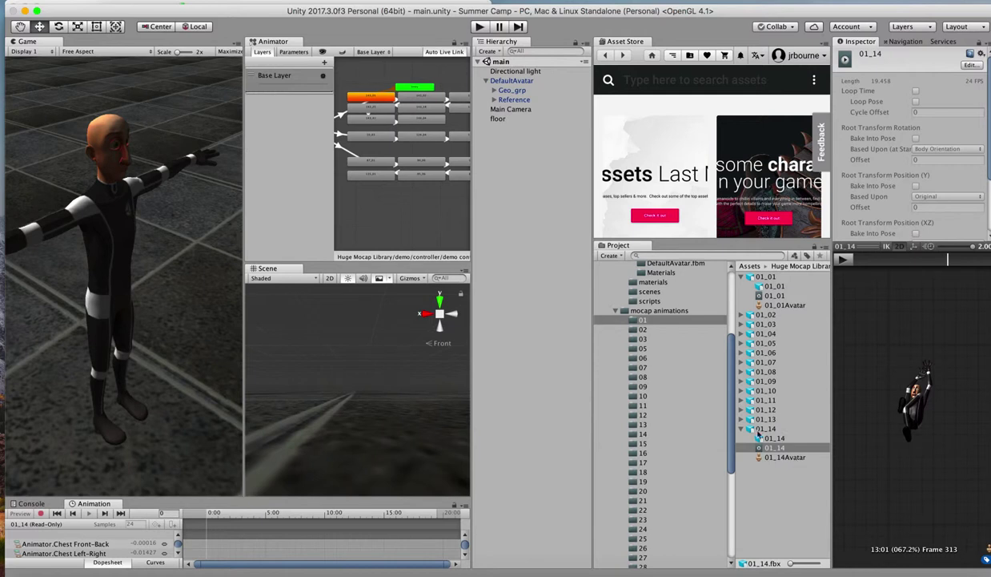
scroll(692, 413, down, 5)
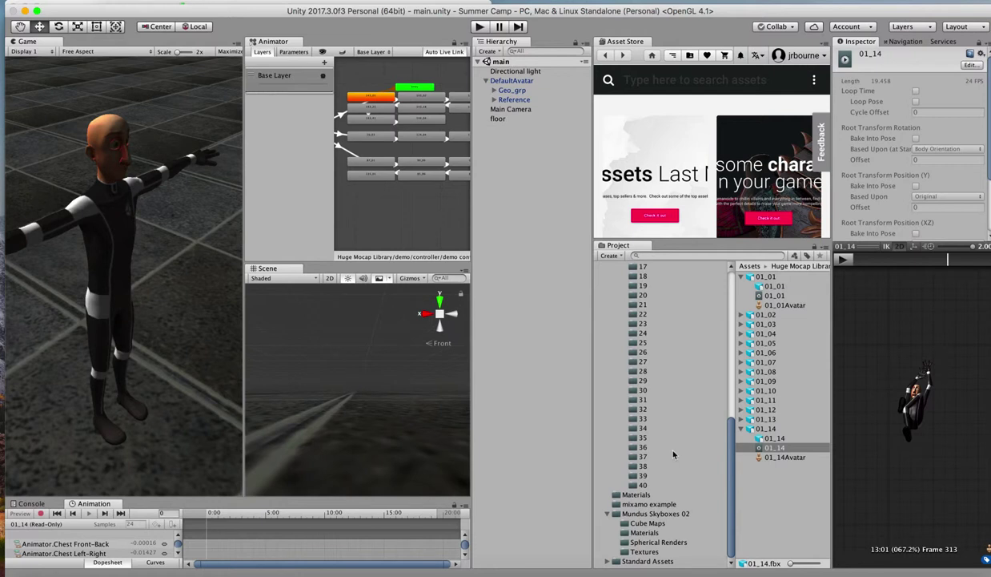
scroll(672, 454, up, 10)
Step: Open cmu-mocap-index-spreadsheet, found below folders 01–40 in the mocap animations folder
click(652, 434)
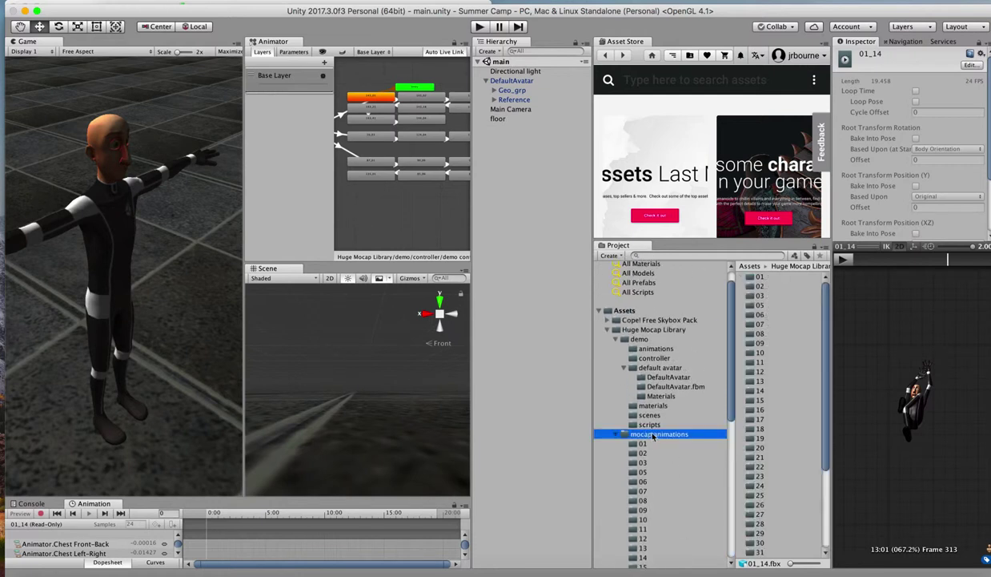
scroll(653, 435, down, 8)
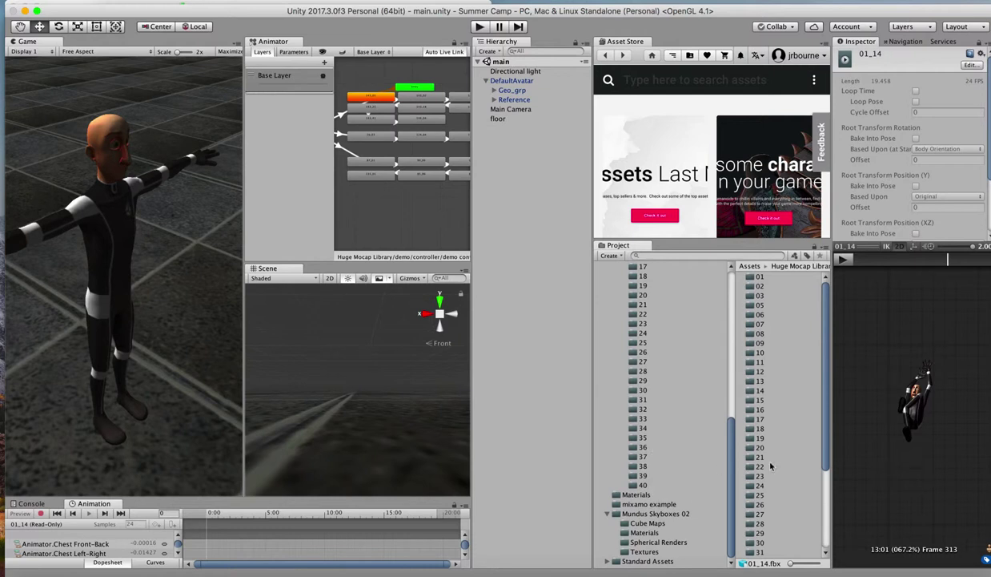
right_click(782, 481)
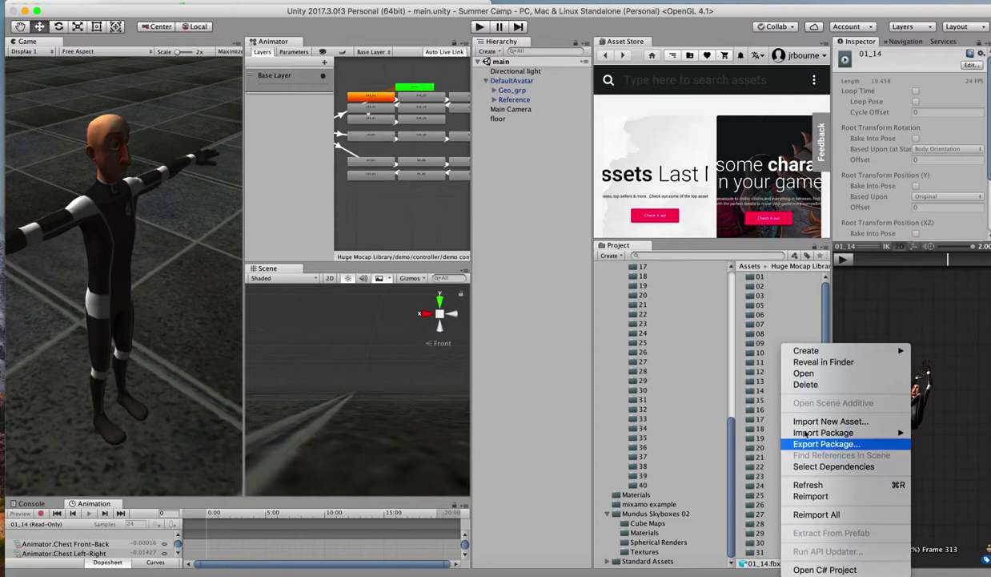
click(801, 309)
scroll(799, 345, down, 5)
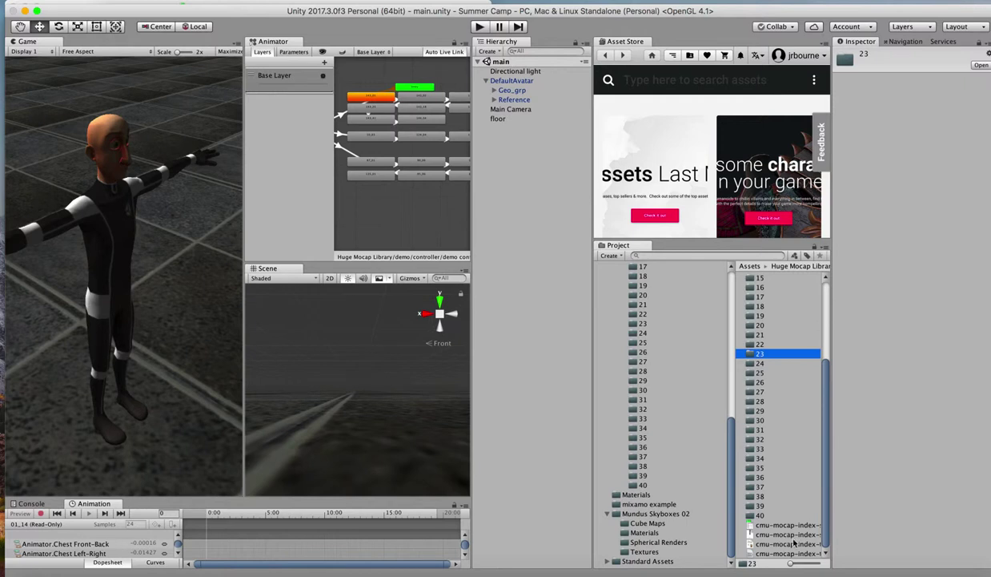
double_click(790, 535)
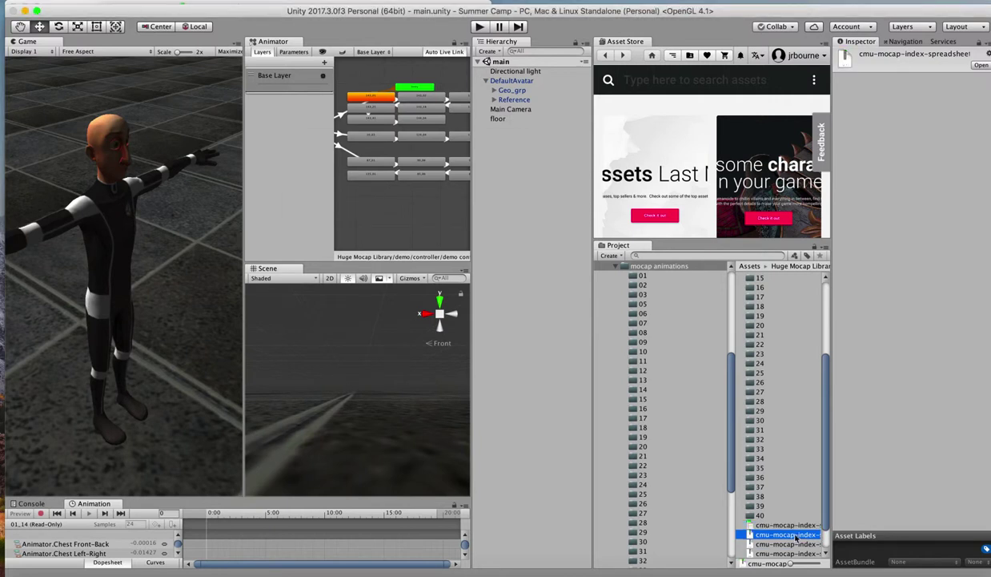
Step: Switch to Microsoft Excel, where cmu-mocap-index-spreadsheet.xls lists clip codes like 133_01 Walk Crawl
key(super+Tab)
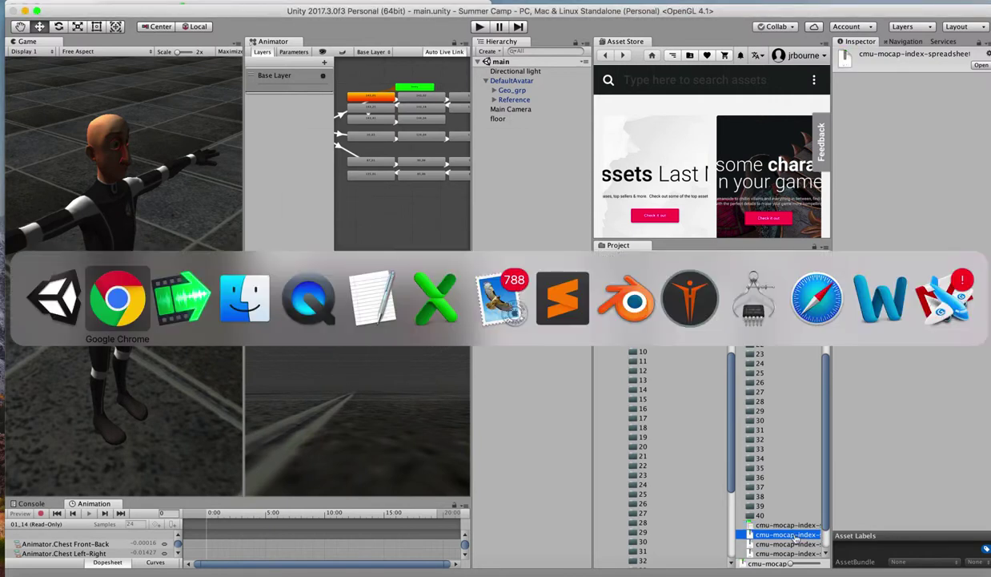
key(super+Tab)
key(super+Tab)
key(super+Tab)
key(super+Tab)
key(super+Tab)
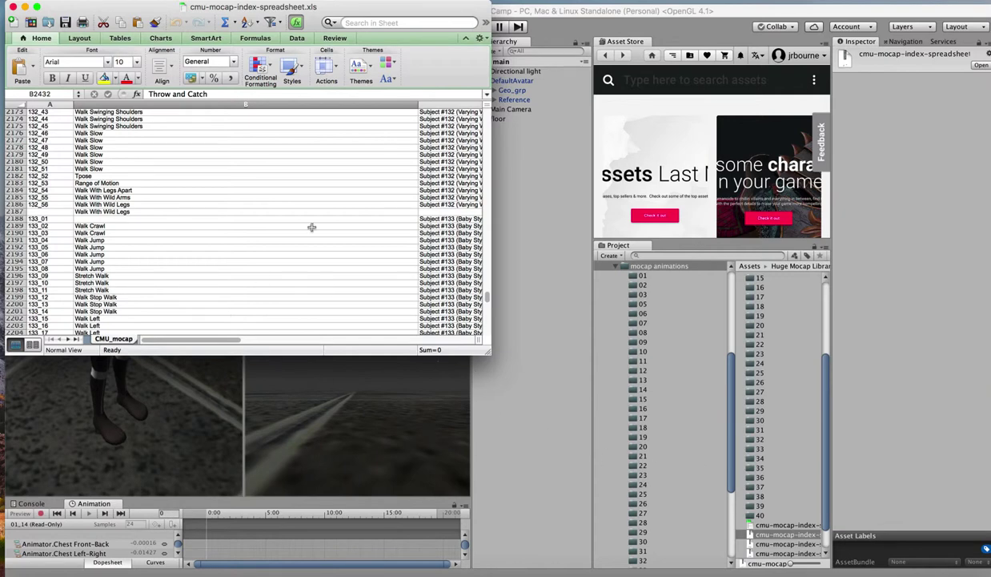
Step: Scroll up the spreadsheet to the walking, navigation and climbing clips of subjects 39–41
scroll(319, 218, up, 15)
scroll(319, 218, up, 20)
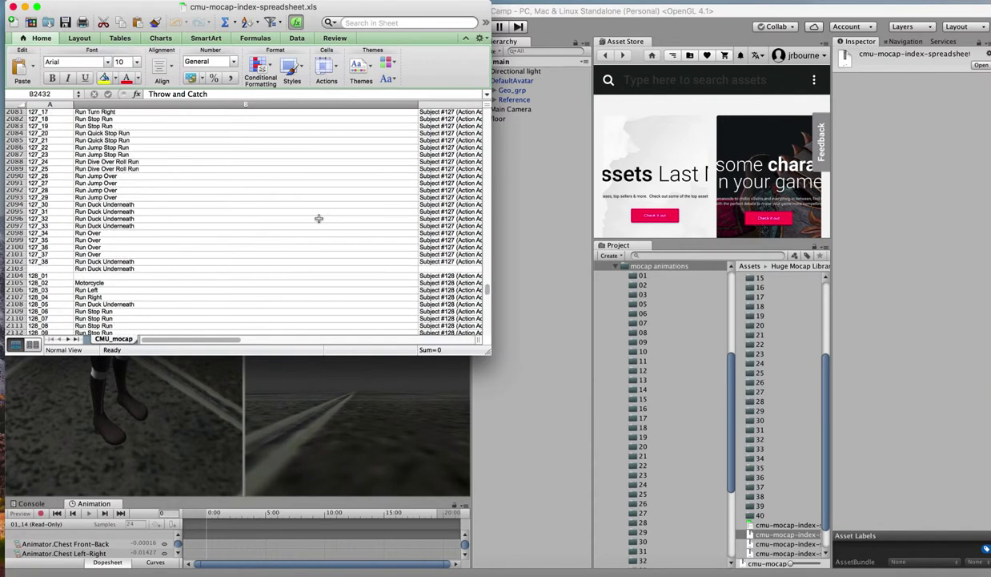
scroll(319, 218, up, 20)
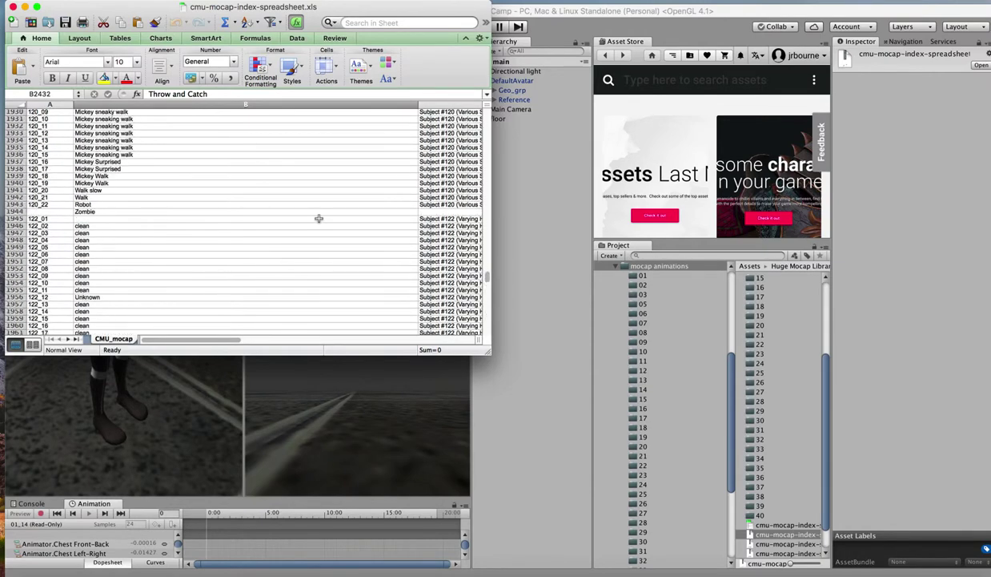
scroll(319, 218, up, 20)
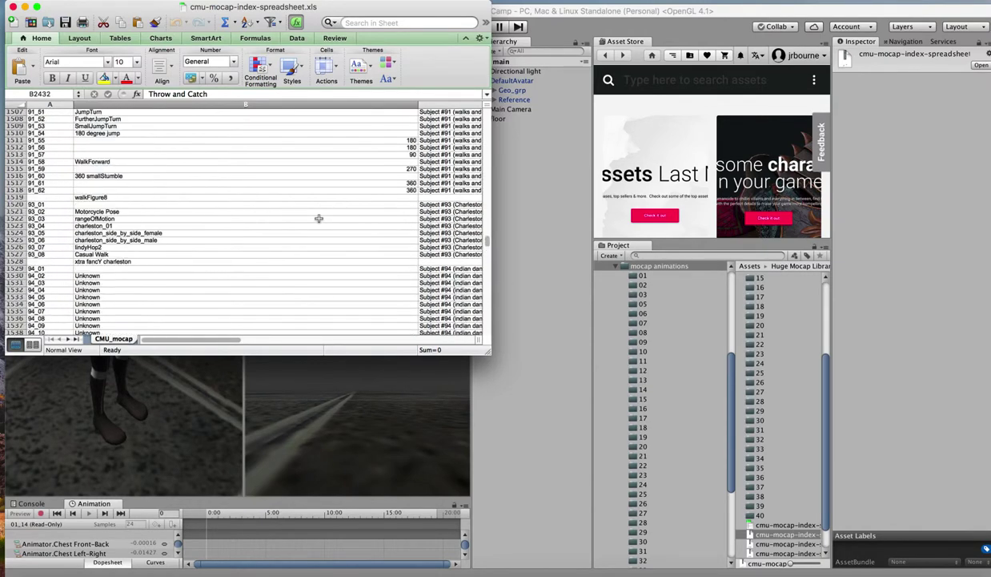
scroll(318, 218, up, 20)
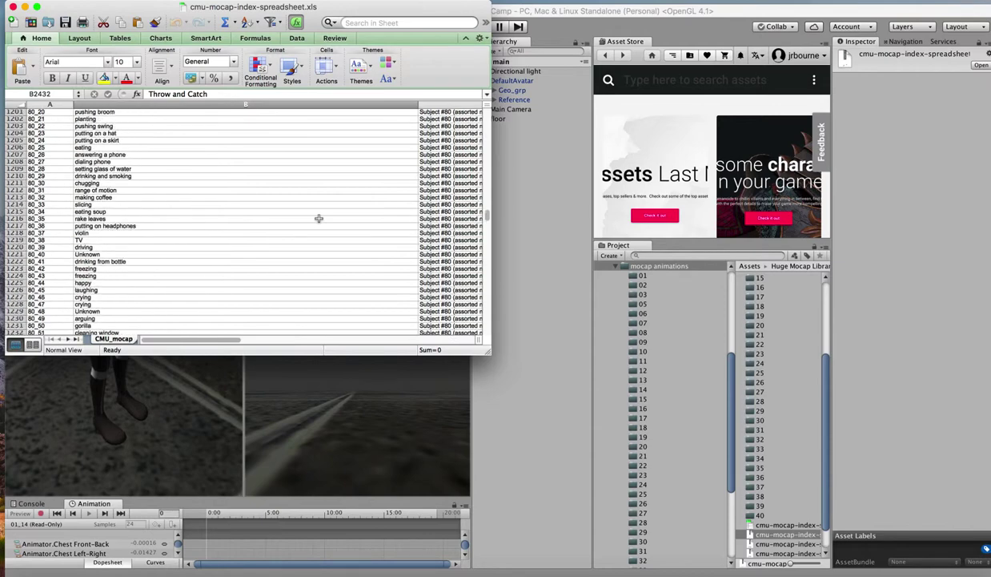
scroll(319, 217, up, 14)
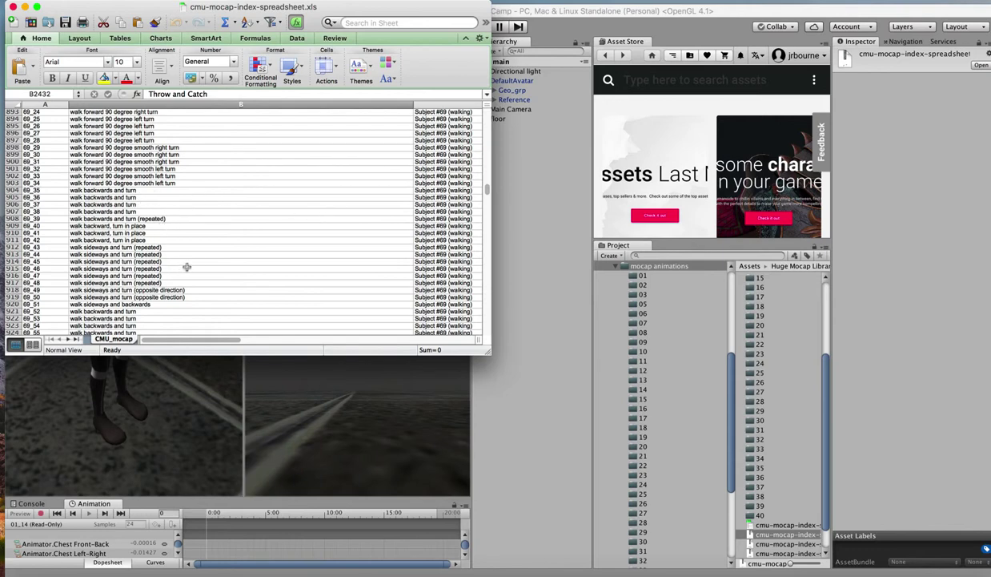
scroll(187, 267, up, 5)
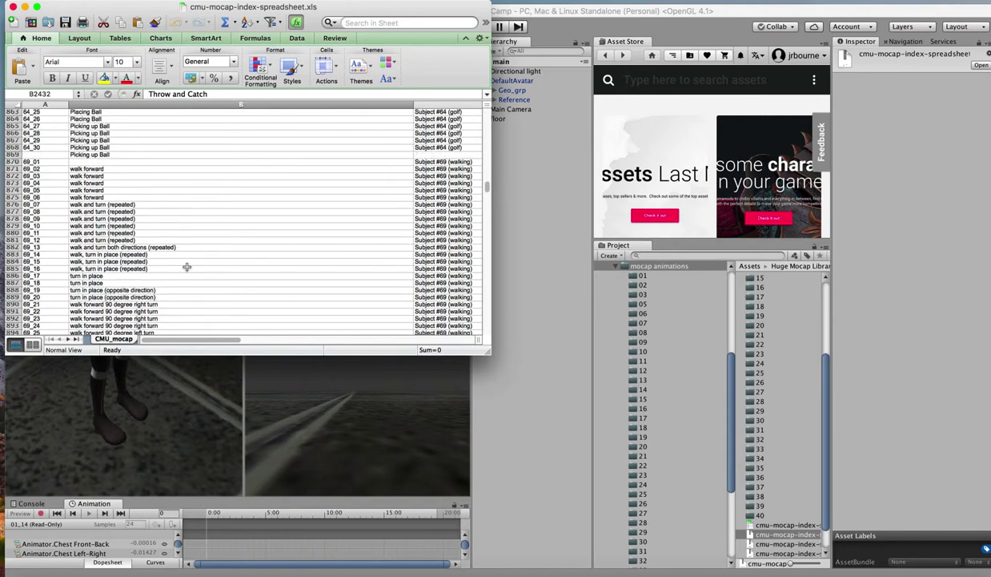
scroll(187, 266, up, 3)
scroll(186, 267, up, 2)
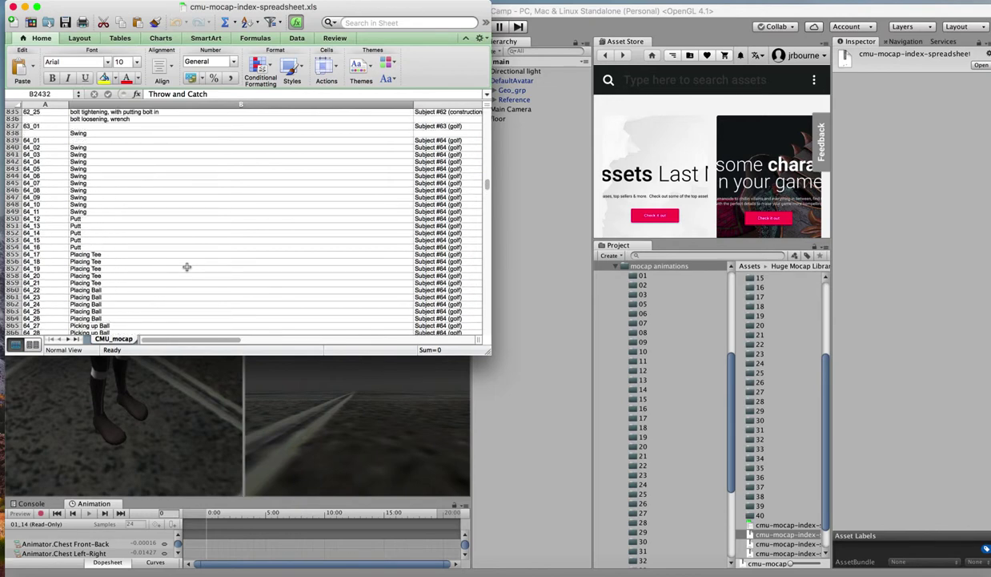
scroll(187, 266, up, 6)
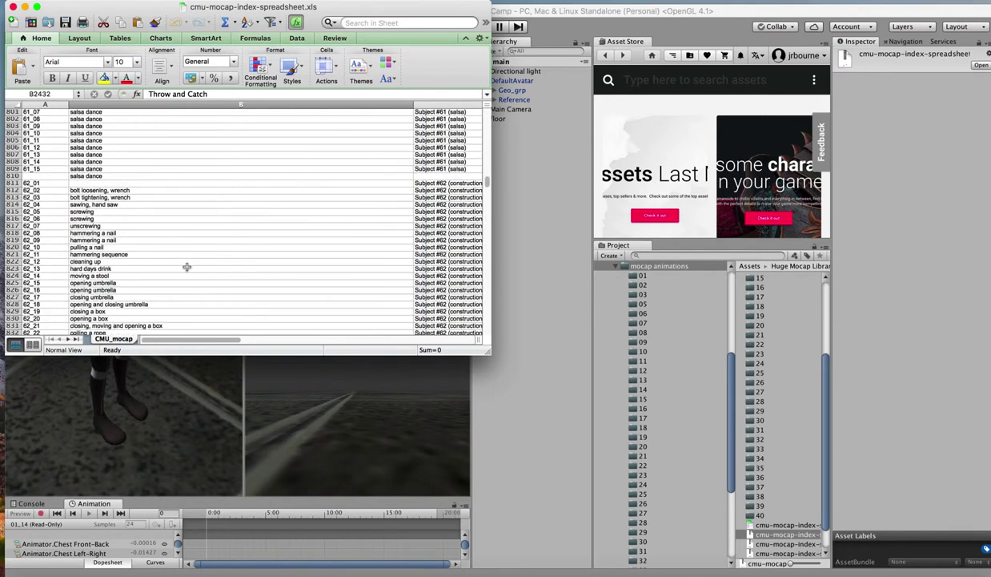
scroll(187, 267, up, 2)
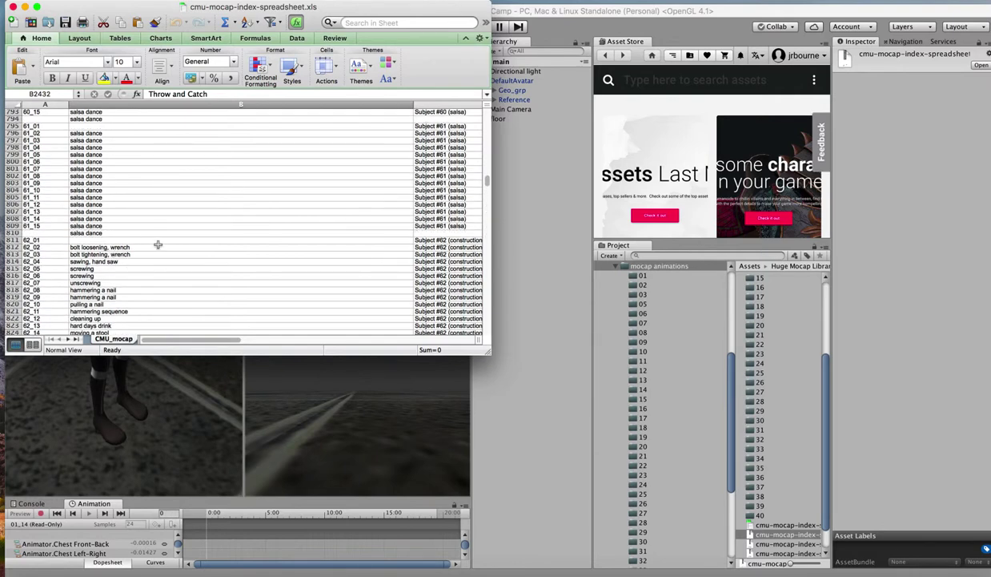
scroll(158, 244, up, 5)
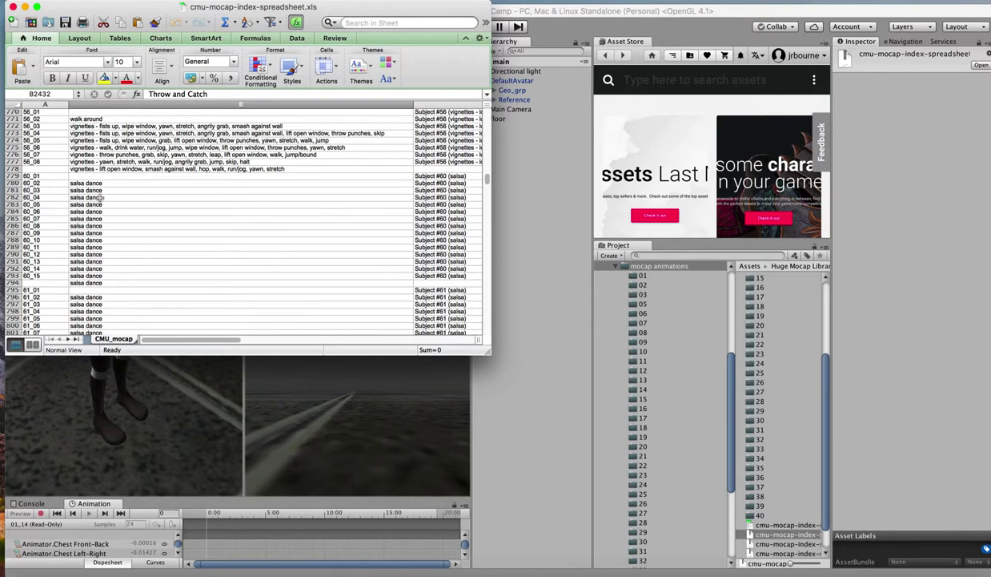
scroll(170, 189, up, 5)
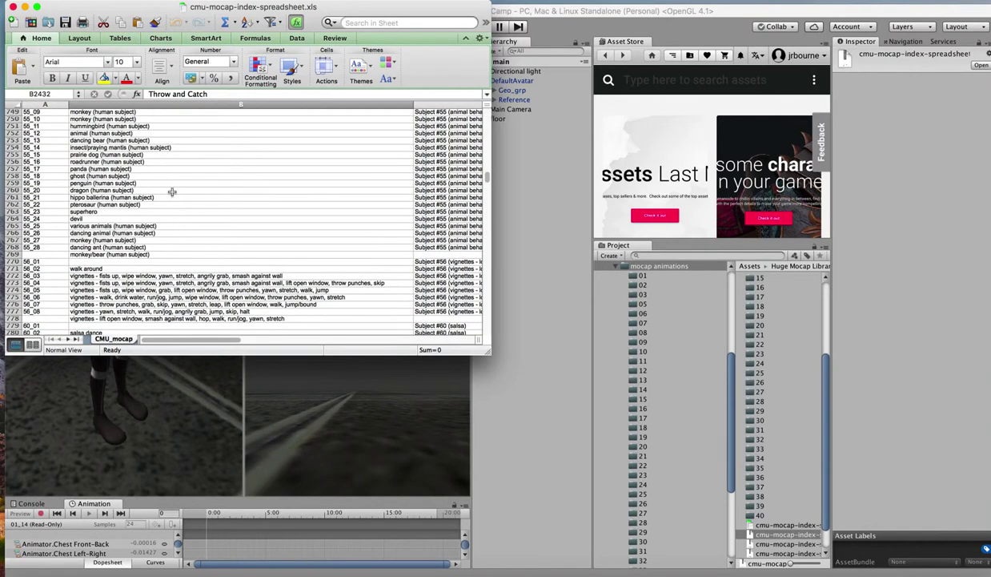
scroll(171, 191, up, 4)
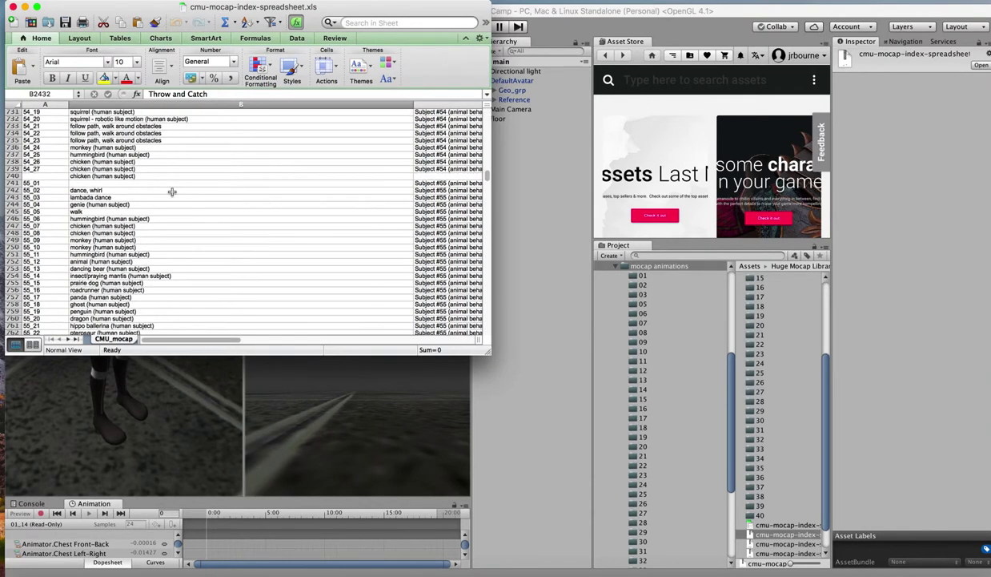
scroll(161, 184, up, 10)
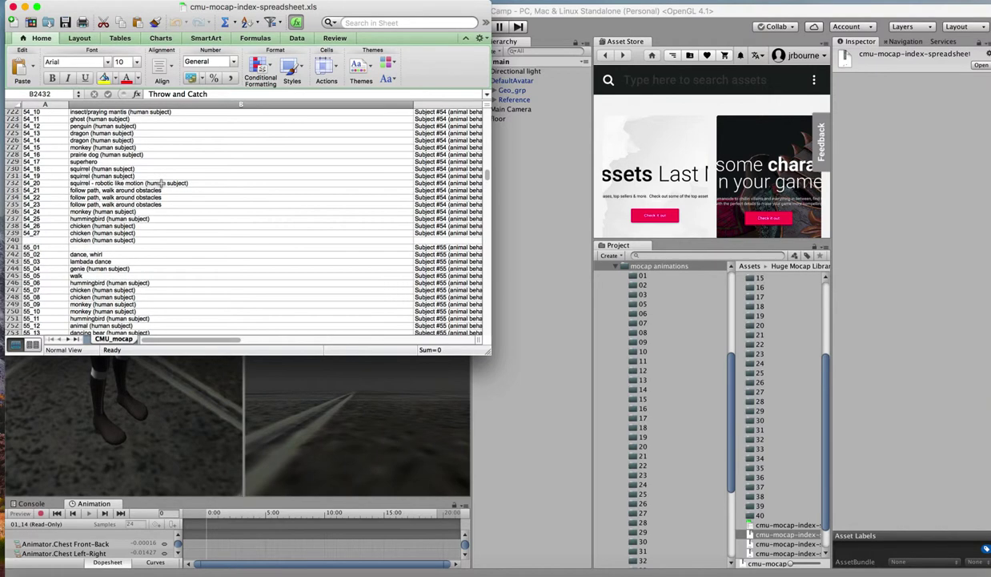
scroll(161, 184, up, 9)
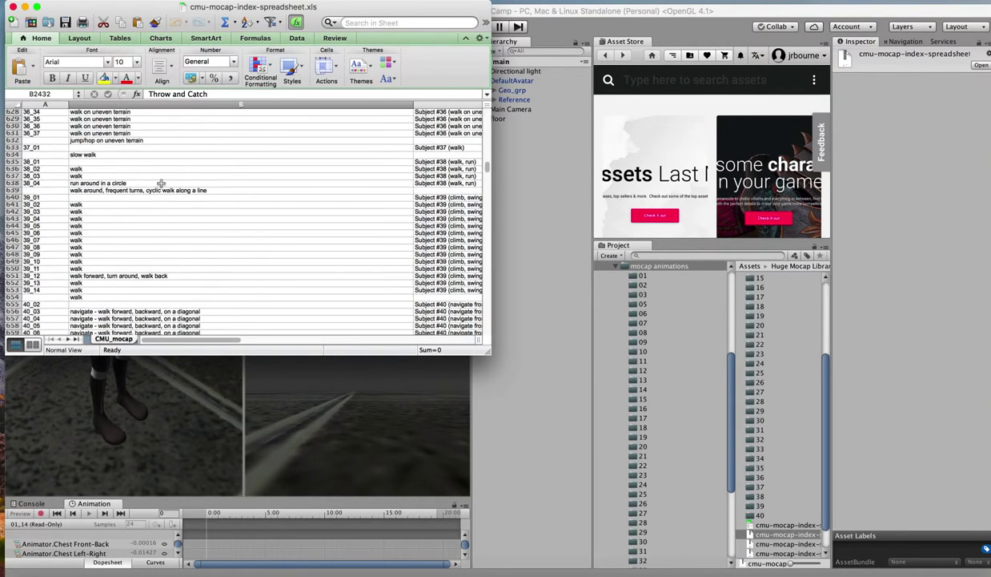
Step: Scroll back down slightly, then open the cmu-mocap-index-text file
scroll(162, 183, down, 1)
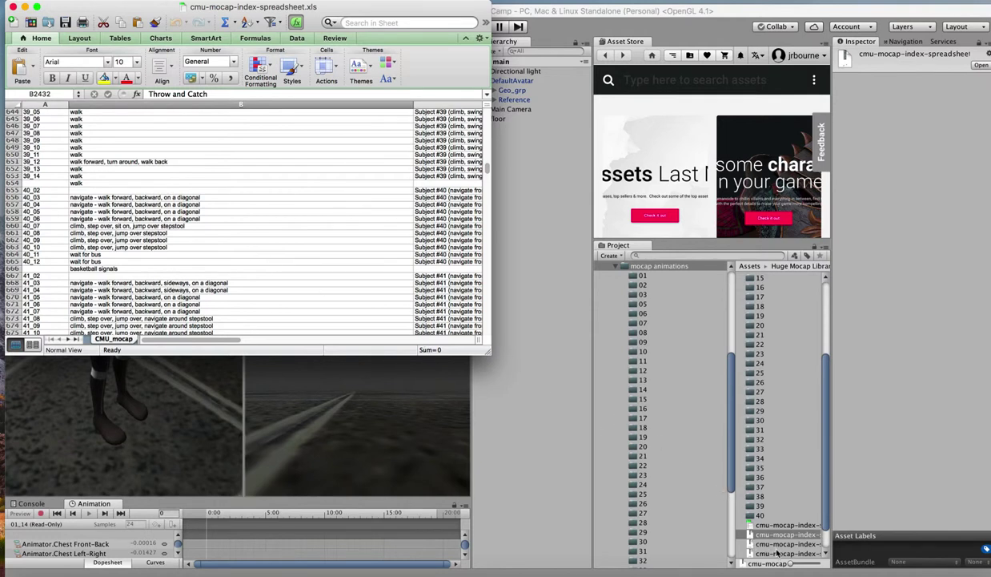
scroll(778, 557, down, 1)
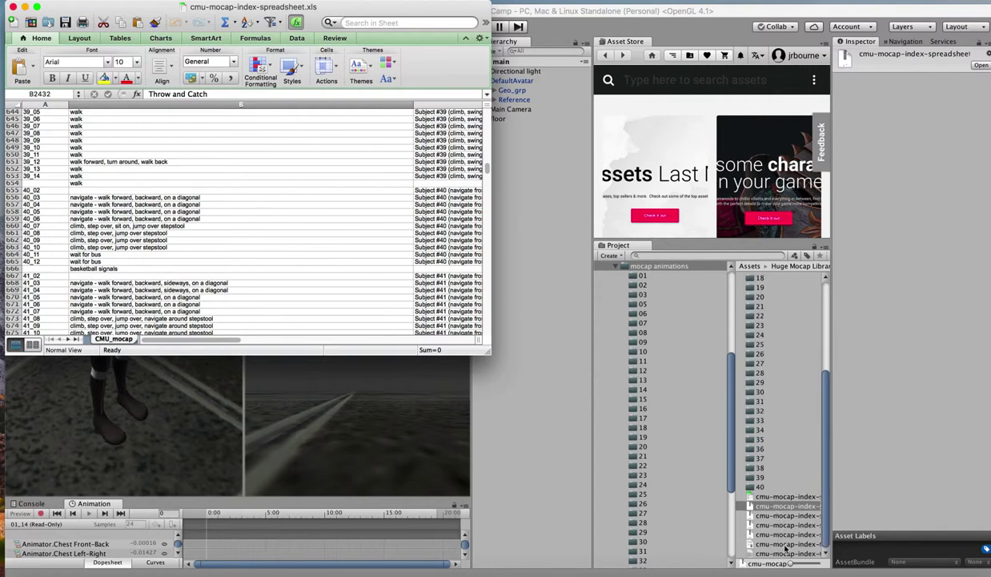
double_click(787, 544)
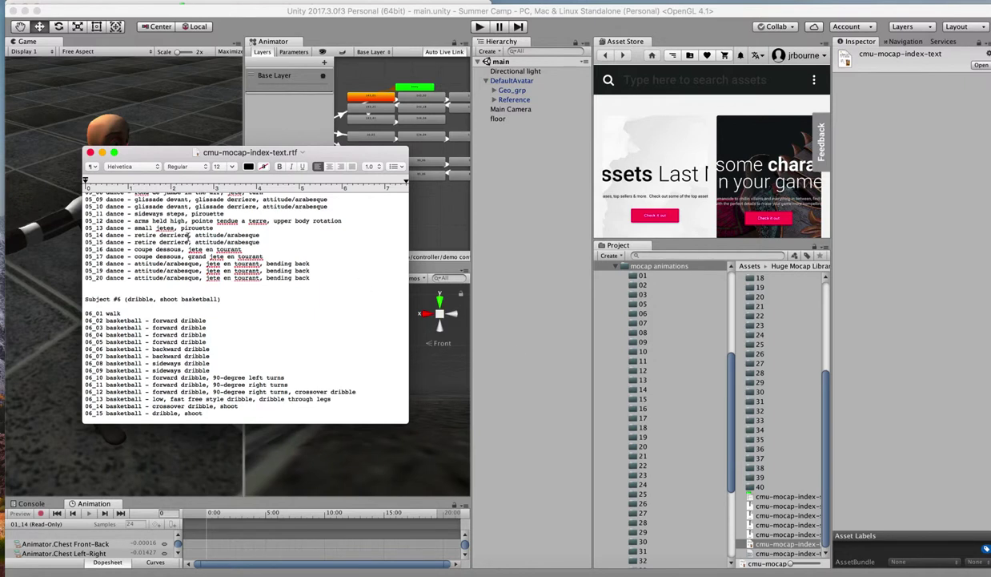
Step: Scroll to the top of cmu-mocap-index-text.rtf to read its introduction
scroll(187, 234, down, 5)
scroll(187, 235, up, 15)
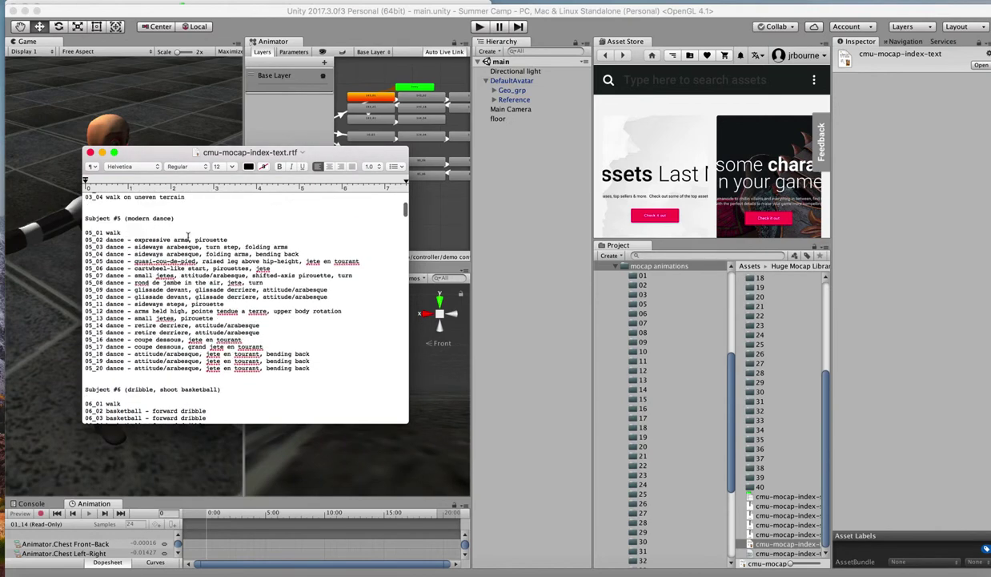
scroll(187, 235, up, 4)
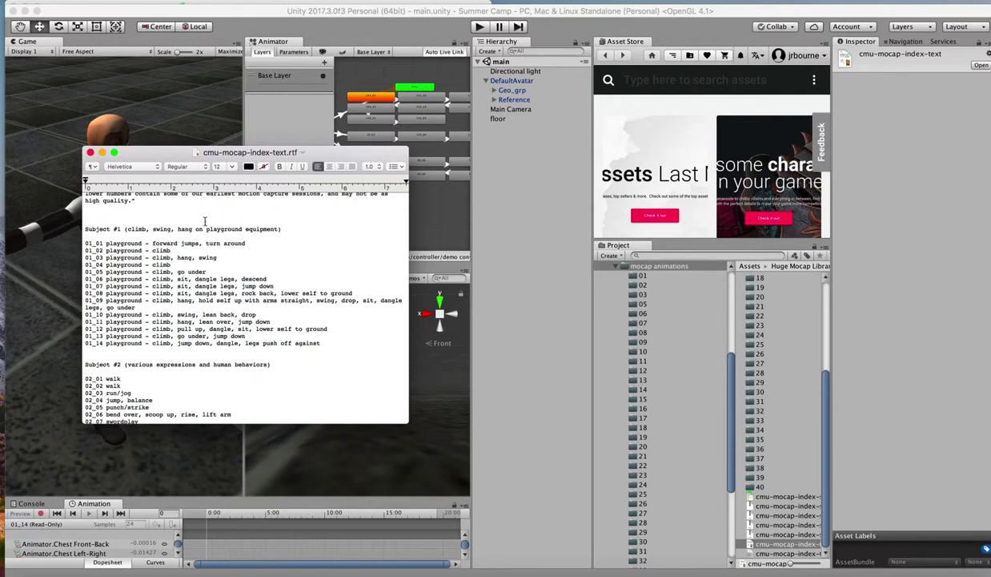
scroll(197, 223, up, 6)
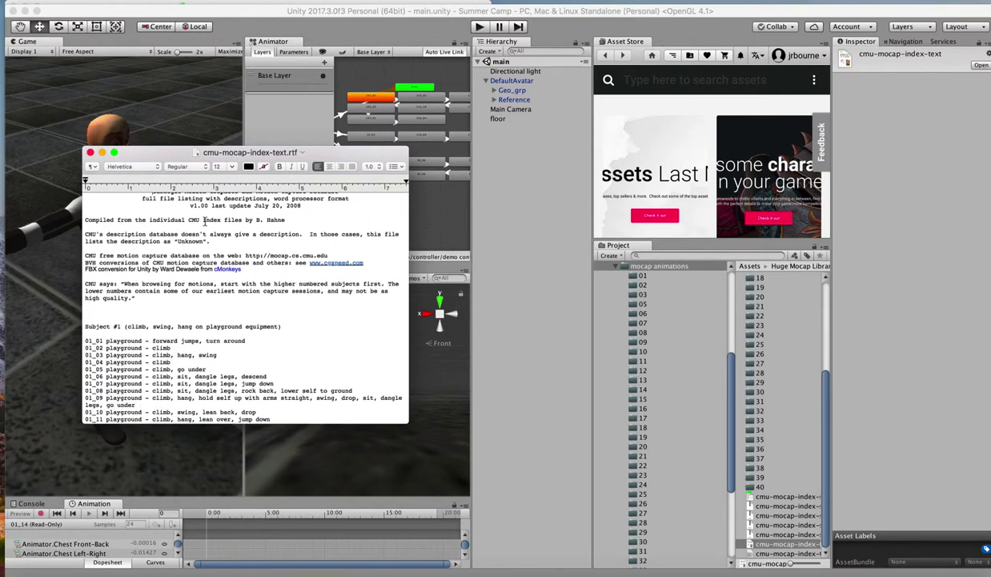
scroll(204, 221, up, 2)
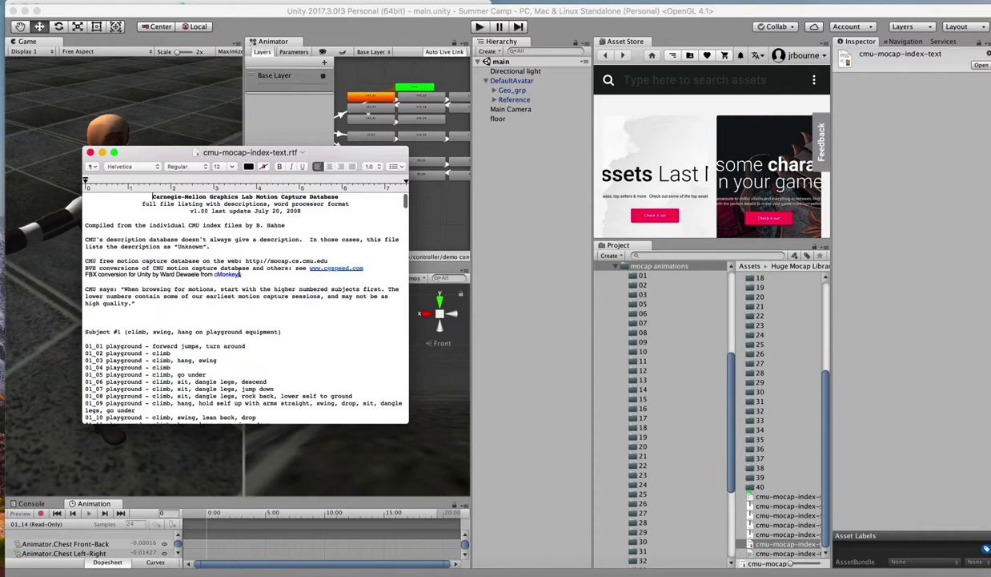
Step: Read down through Subjects #1–#5, reaching the modern dance clips 05_01–05_20
scroll(239, 275, down, 5)
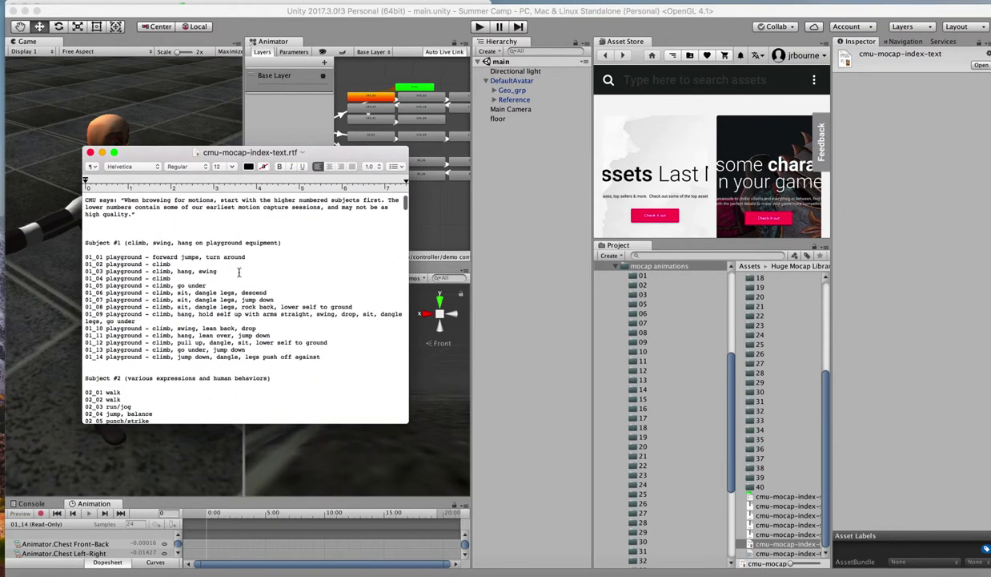
scroll(239, 272, down, 3)
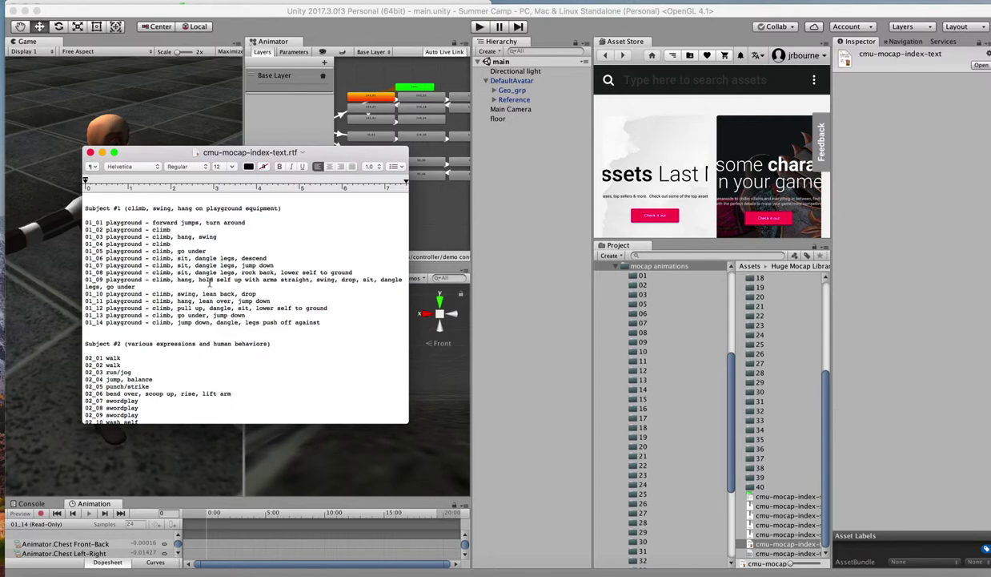
scroll(219, 296, down, 3)
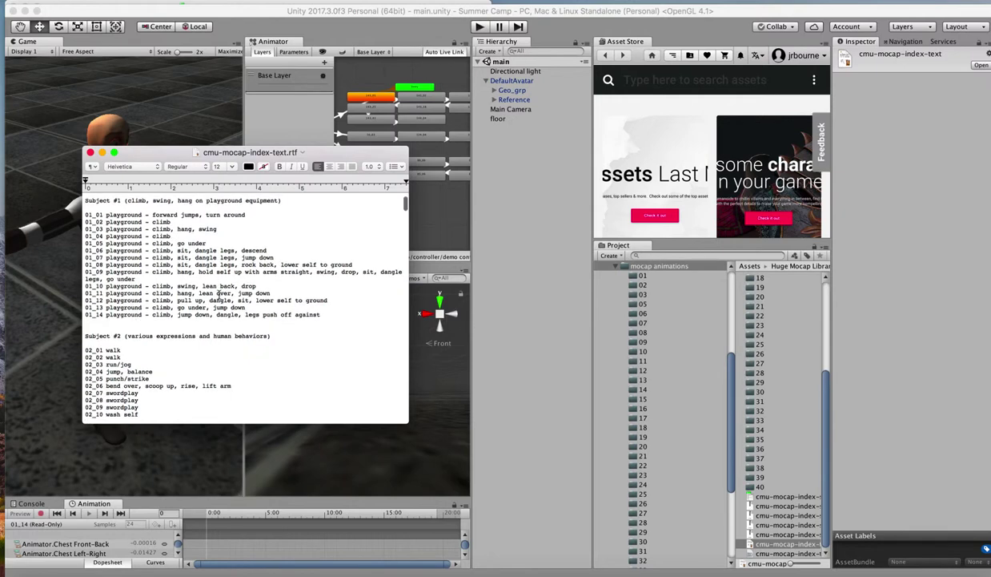
scroll(219, 296, down, 10)
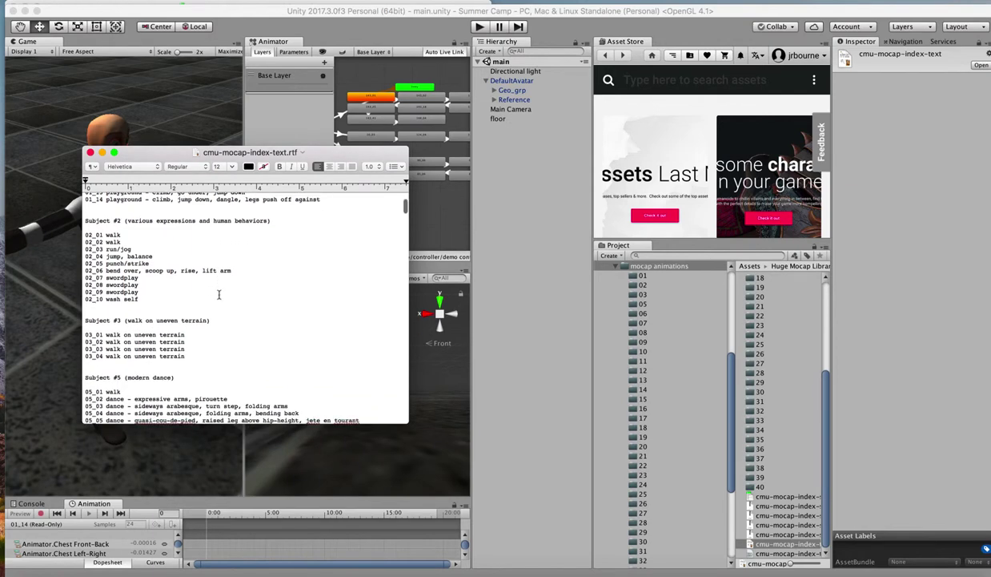
right_click(216, 292)
click(241, 253)
Step: Scroll the index text down to Subject #14's everyday behaviours, like 14_01 boxing and 14_13 mop floor
scroll(240, 253, down, 15)
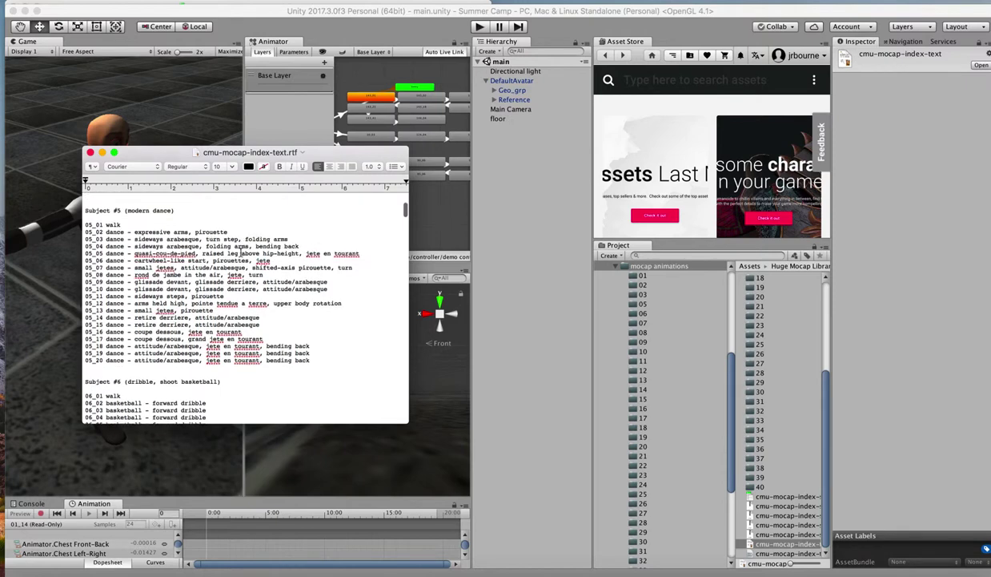
scroll(240, 253, down, 5)
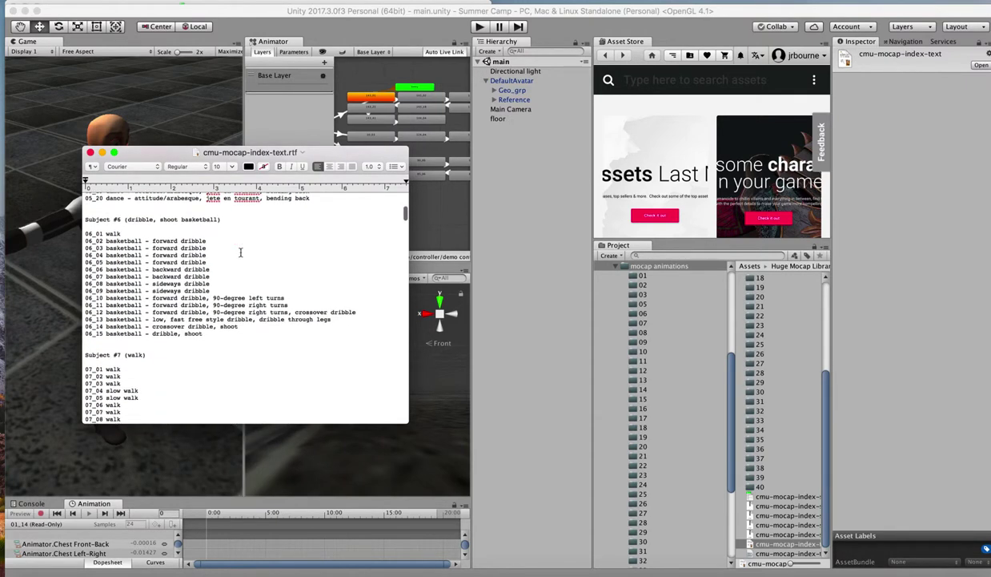
scroll(240, 252, down, 2)
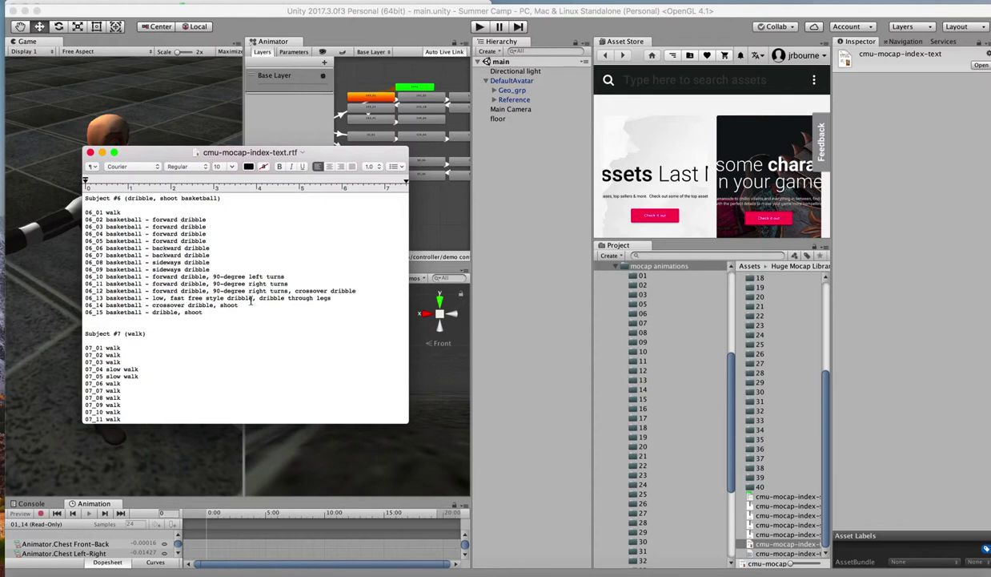
scroll(251, 301, down, 6)
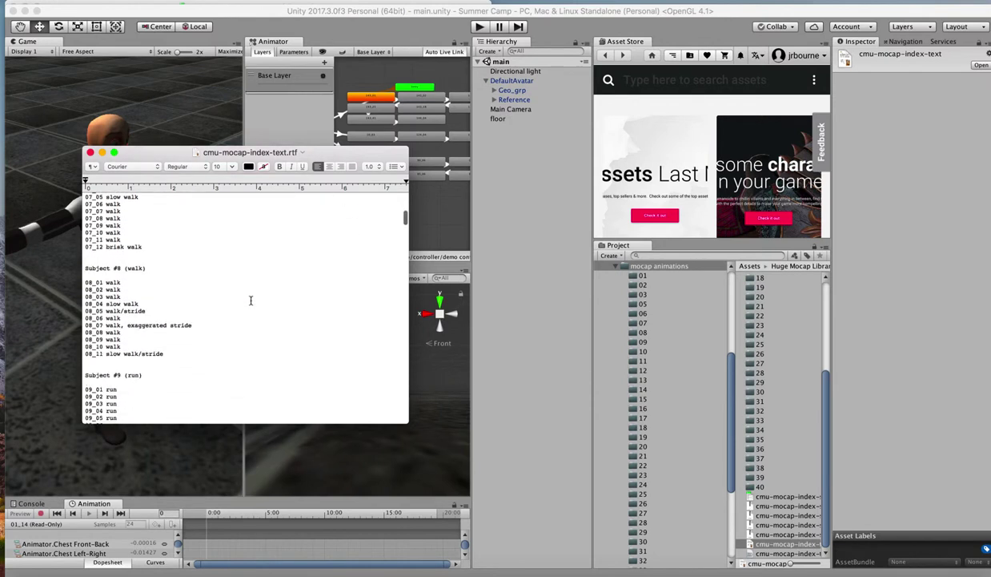
scroll(251, 300, down, 8)
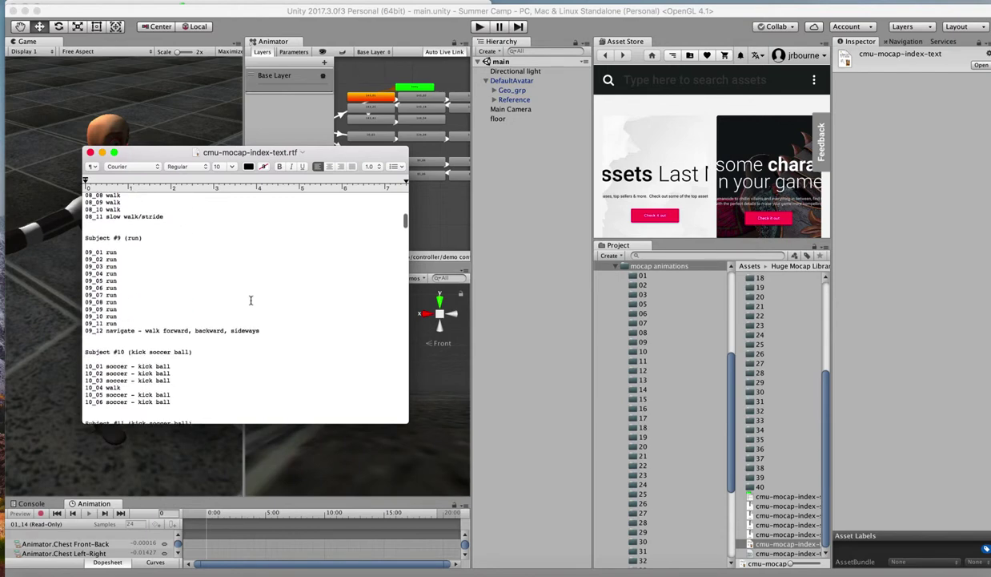
scroll(250, 300, down, 1)
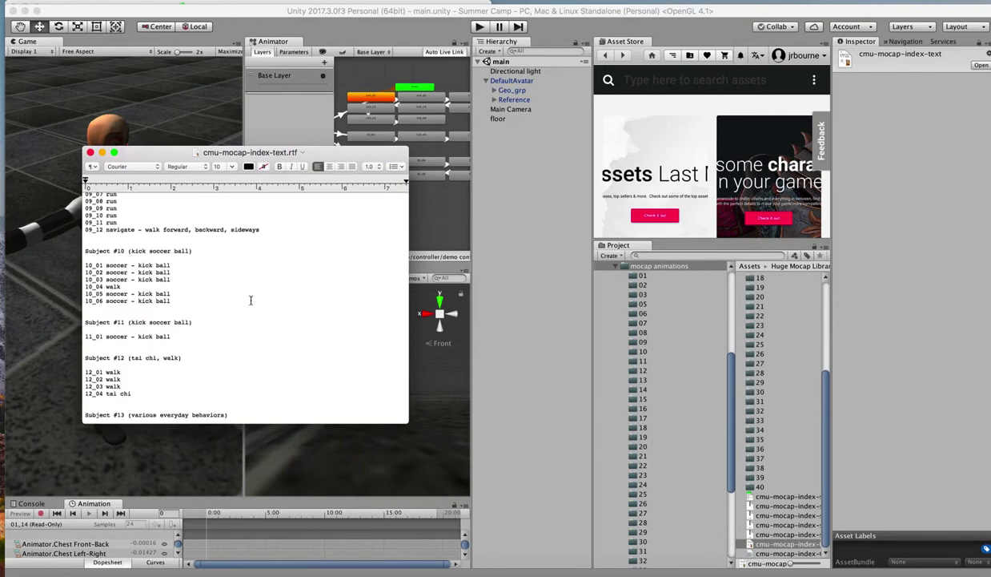
scroll(251, 300, down, 2)
scroll(250, 300, down, 6)
scroll(251, 300, up, 3)
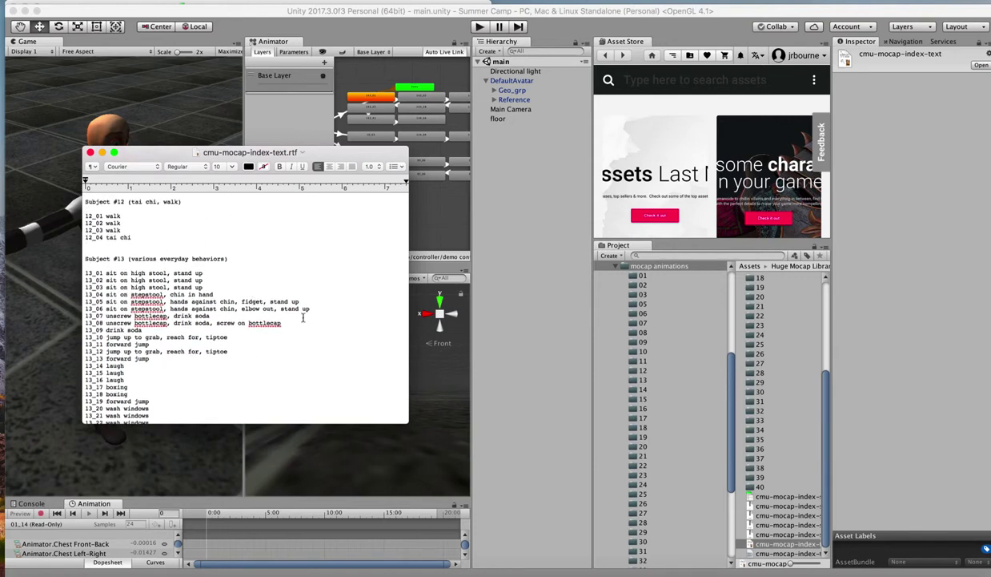
scroll(303, 317, down, 5)
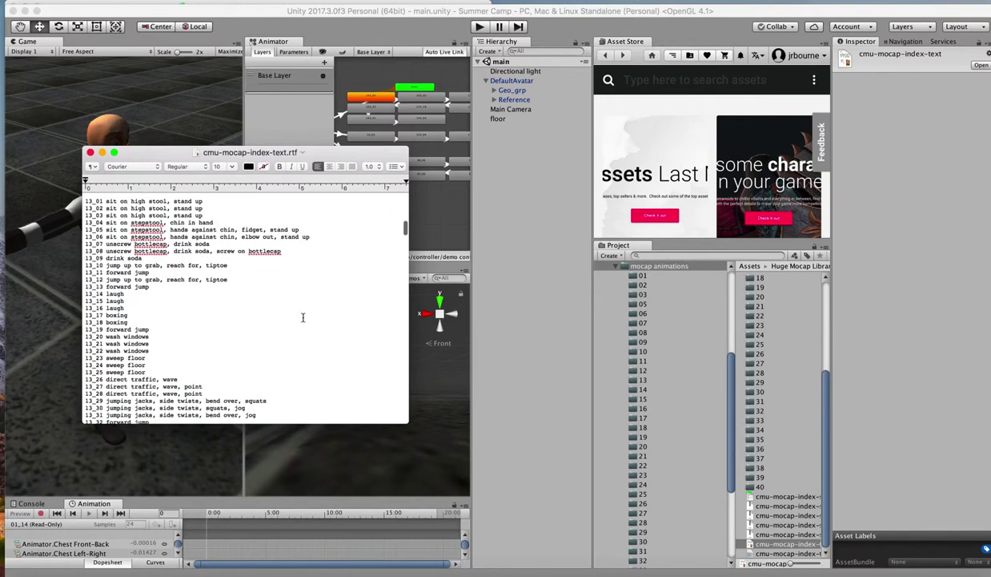
scroll(302, 317, down, 2)
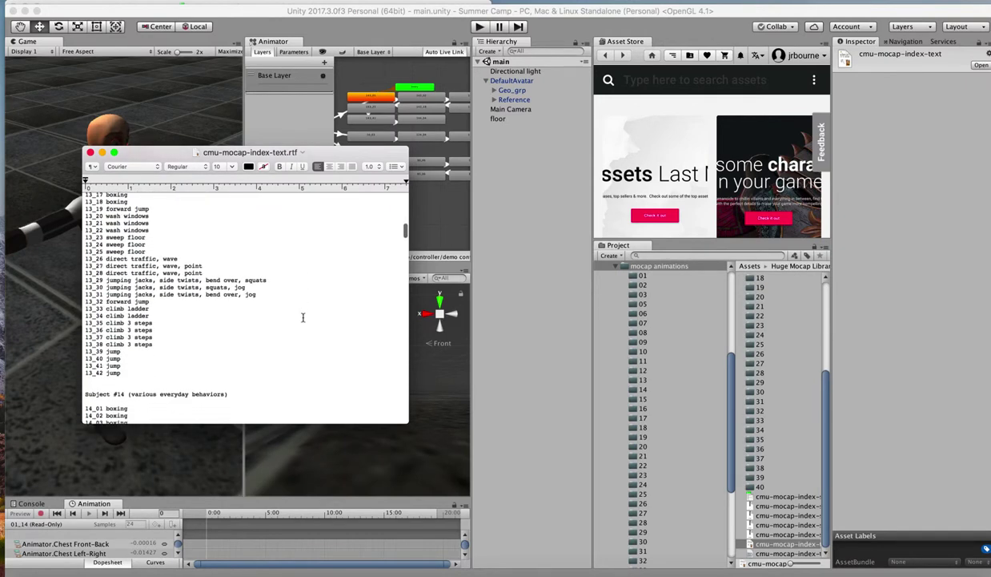
scroll(303, 317, down, 6)
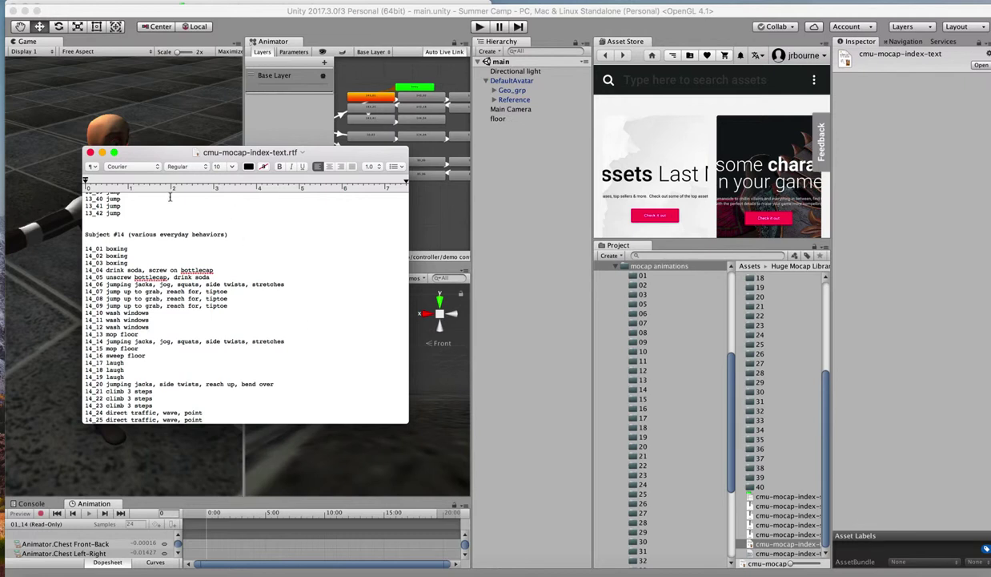
Step: Close the index text and show the Animator's movements, sports and martialarts parameters in Unity
click(90, 152)
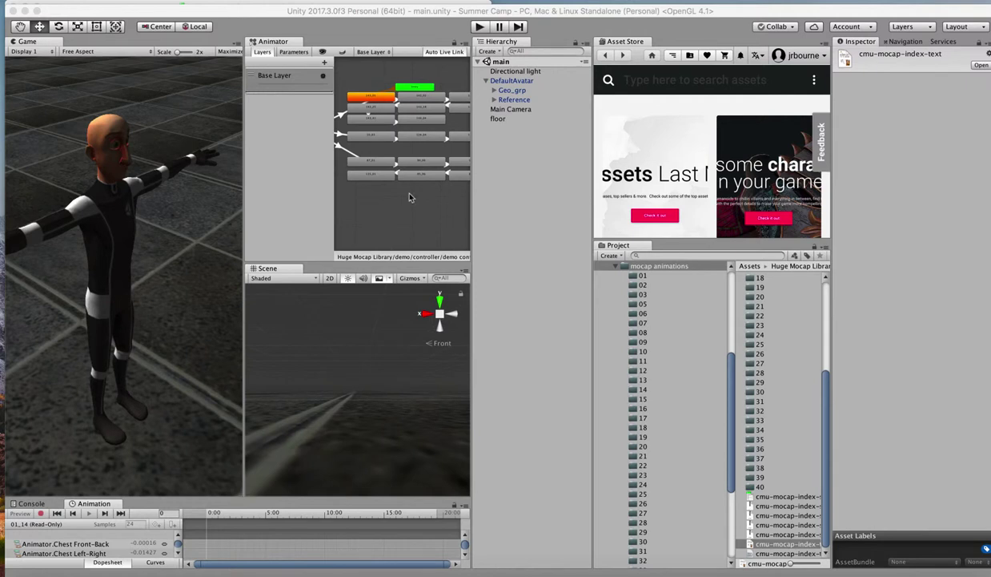
click(297, 51)
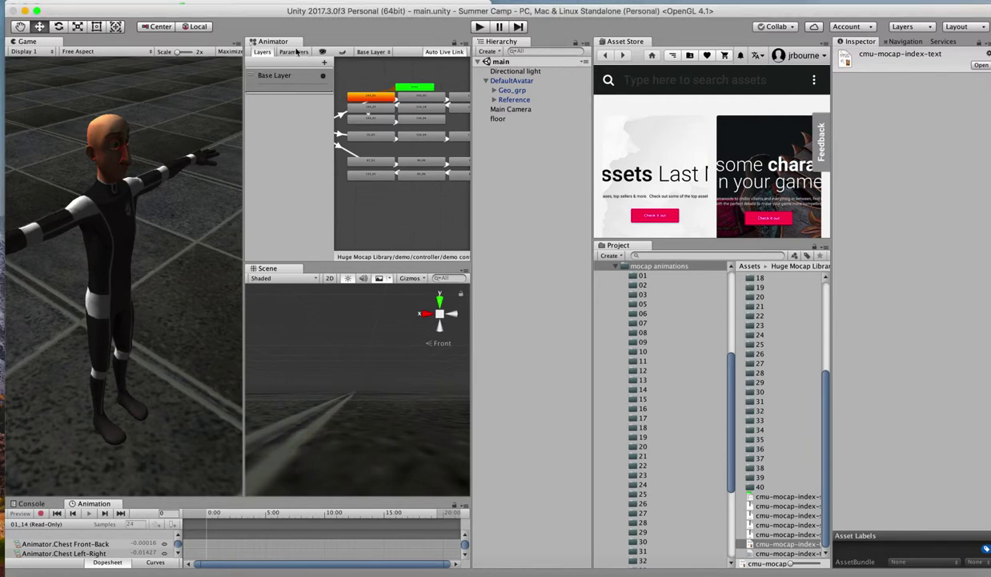
click(296, 51)
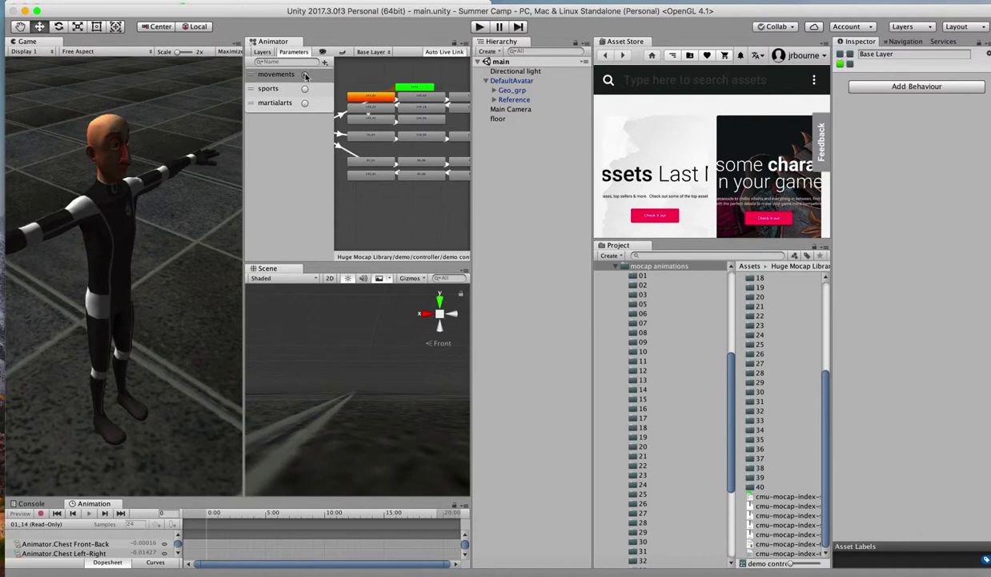
click(304, 75)
click(304, 88)
click(305, 103)
click(304, 75)
click(305, 88)
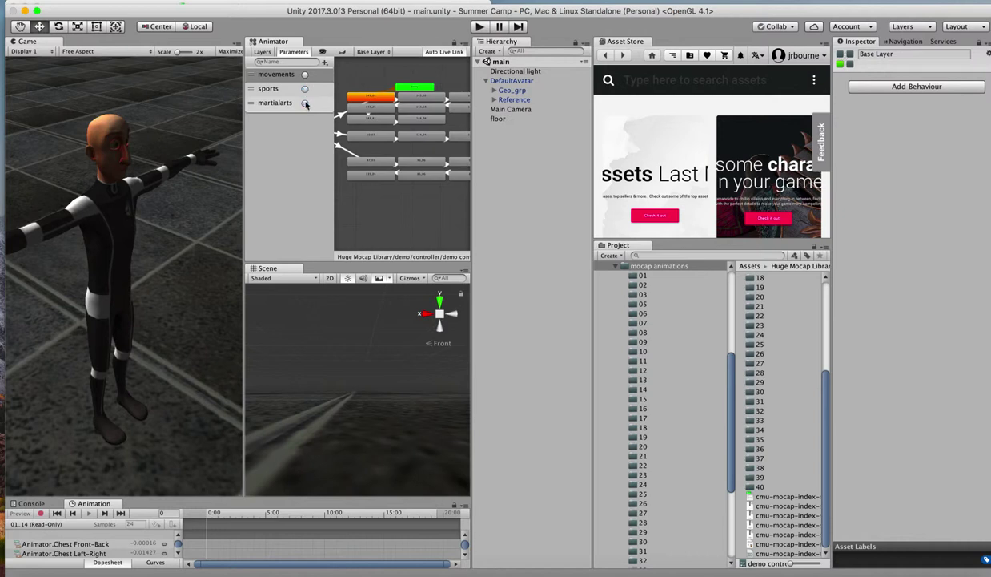